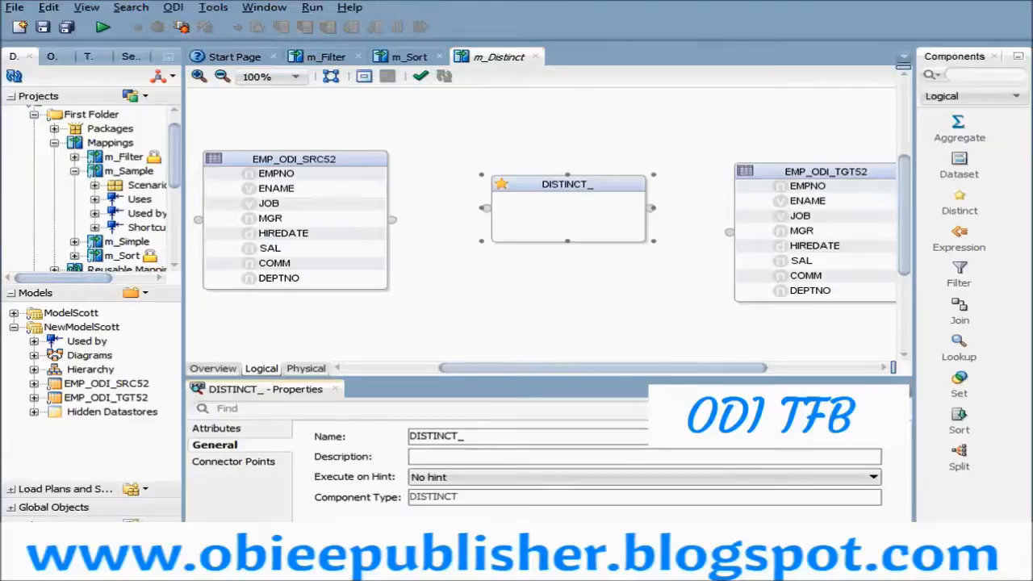
- Rename the distinct component to DISTINCT_ALLCOLUMNS
double_click(436, 436)
click(463, 436)
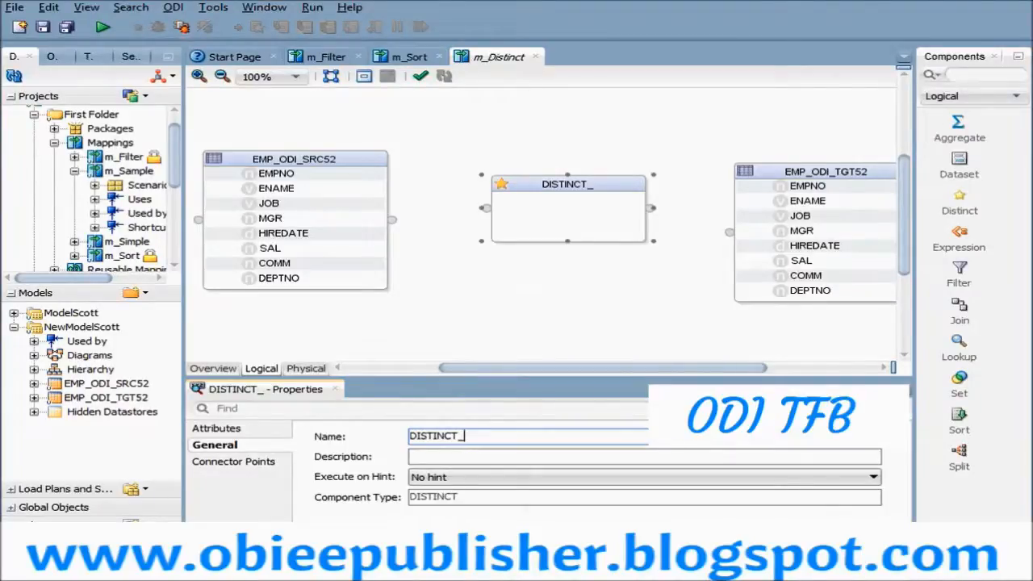
text(EMPN)
text(O)
key(BackSpace)
key(BackSpace)
key(BackSpace)
text(ALLCOLUMNS)
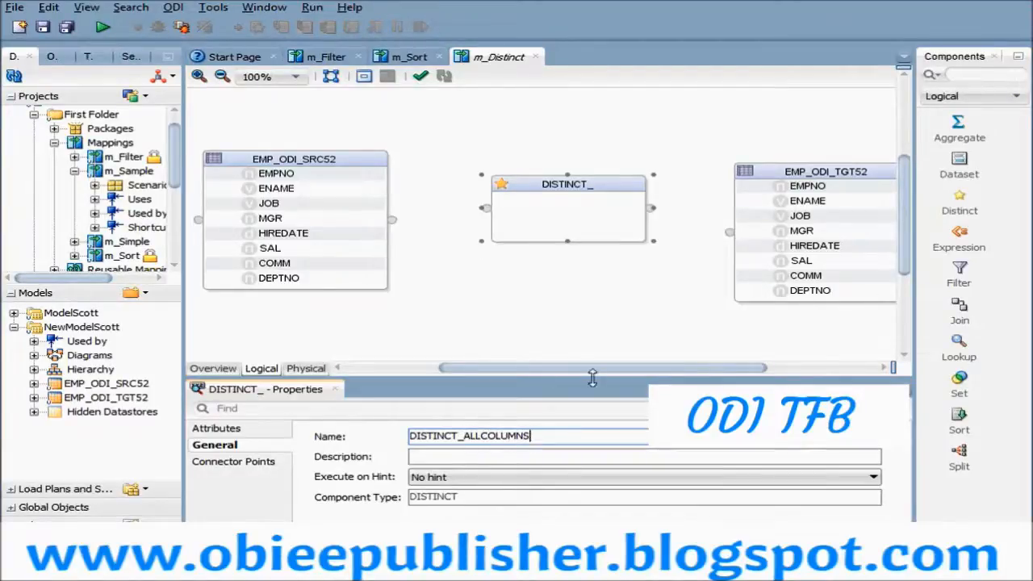
click(525, 280)
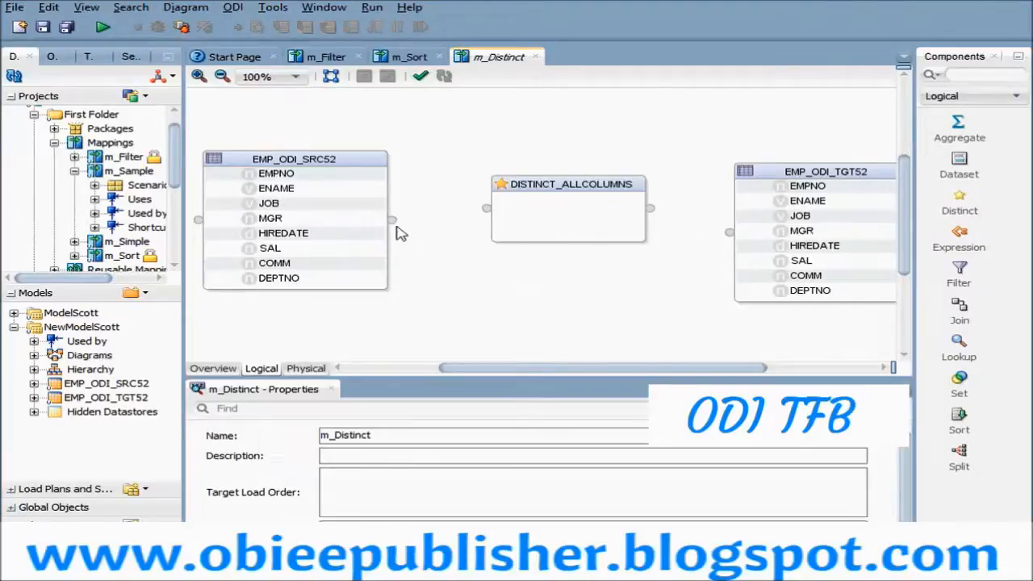
- Connect EMP_ODI_SRC52 to DISTINCT_ALLCOLUMNS, matching by name and ignoring case, with attributes created on the target and auto-mapped
drag(398, 226, 489, 209)
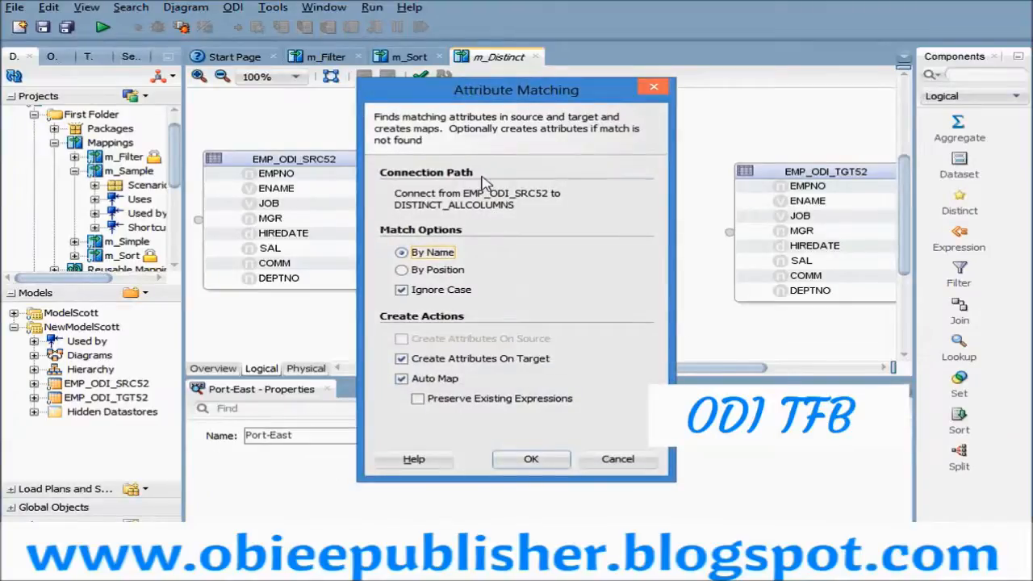
drag(478, 93, 540, 368)
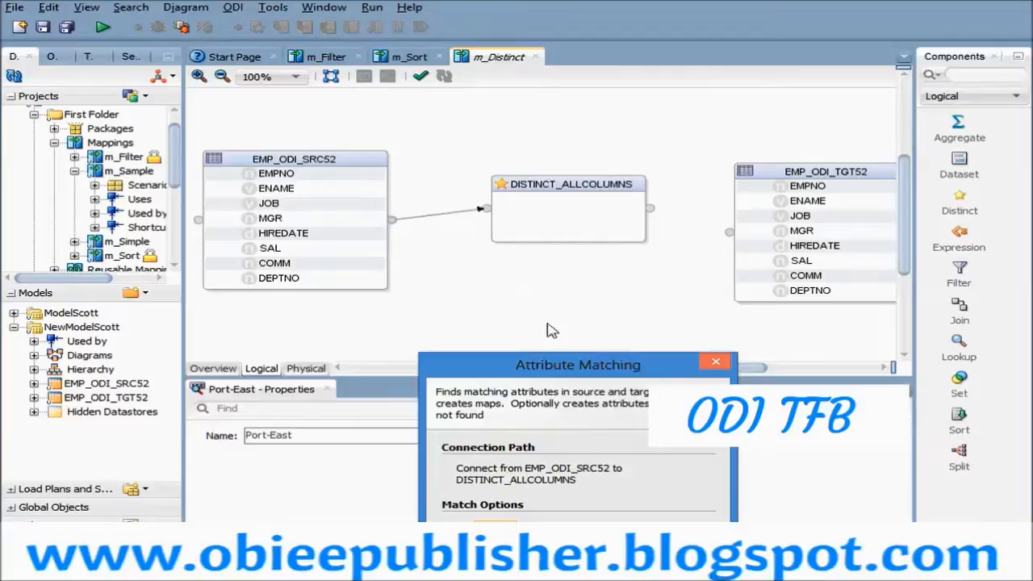
drag(534, 376, 527, 136)
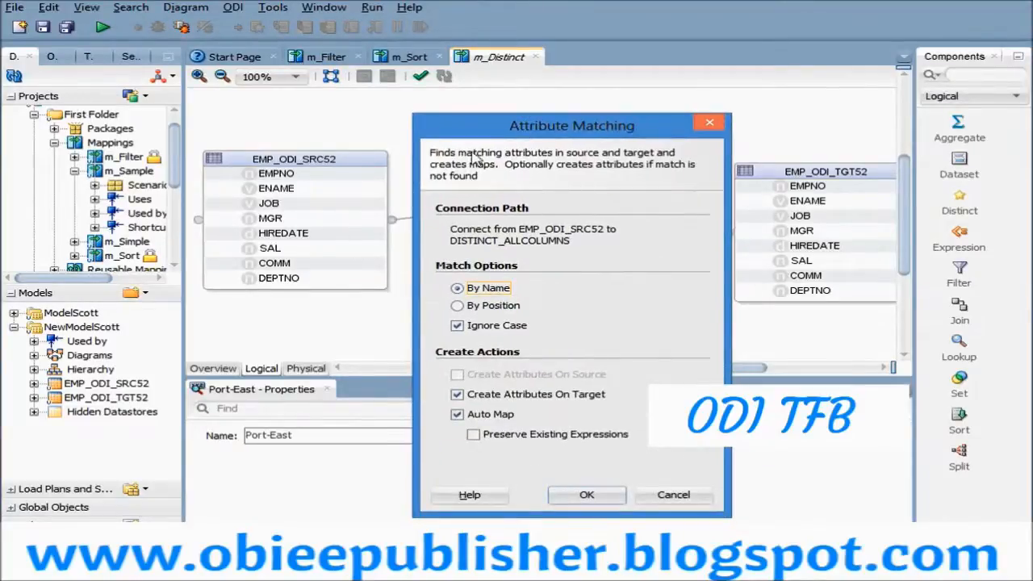
drag(490, 134, 508, 339)
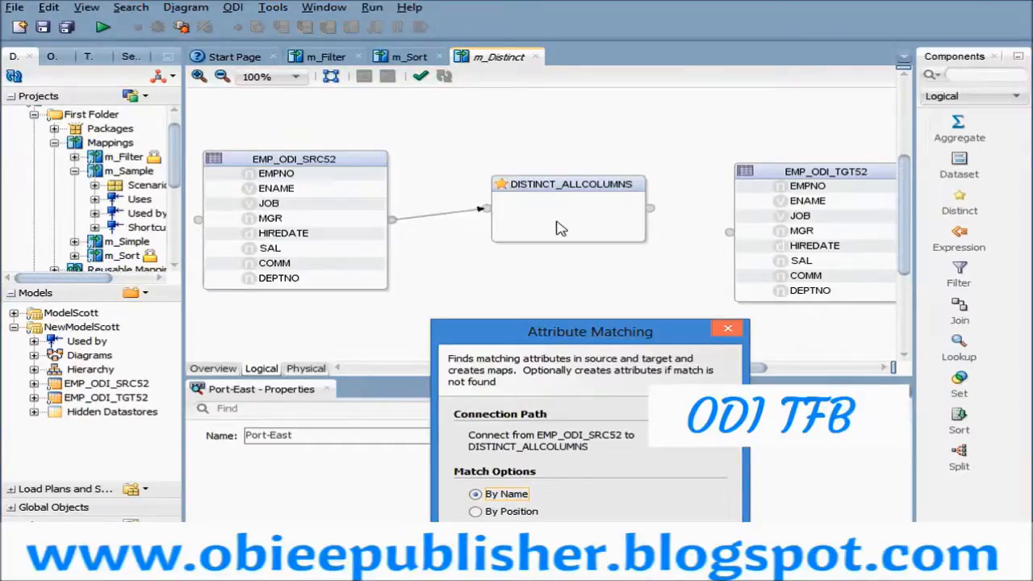
drag(546, 337, 456, 81)
click(513, 450)
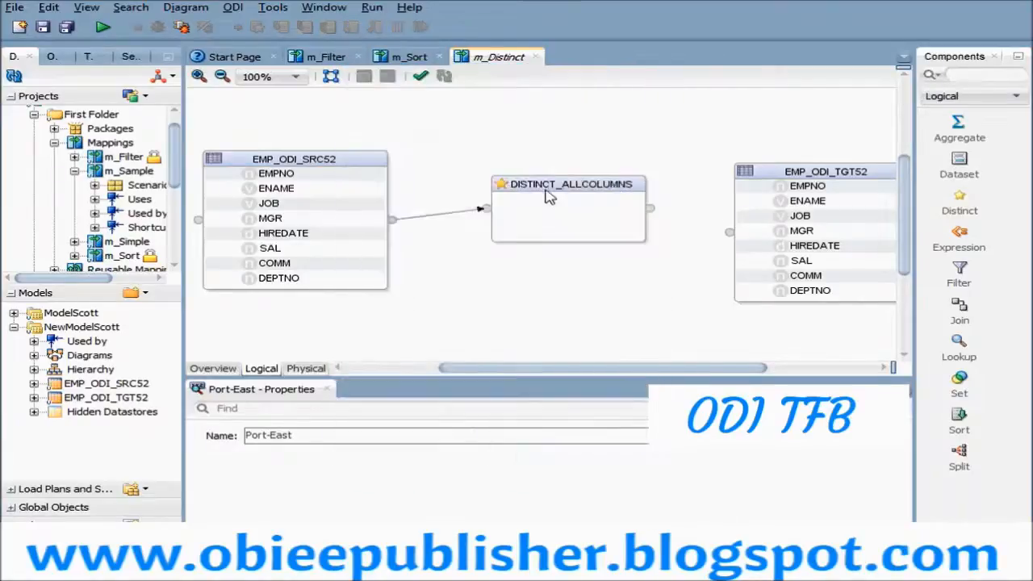
- Enlarge the DISTINCT_ALLCOLUMNS component to fit all its attributes and reposition it between the source and target tables
click(600, 216)
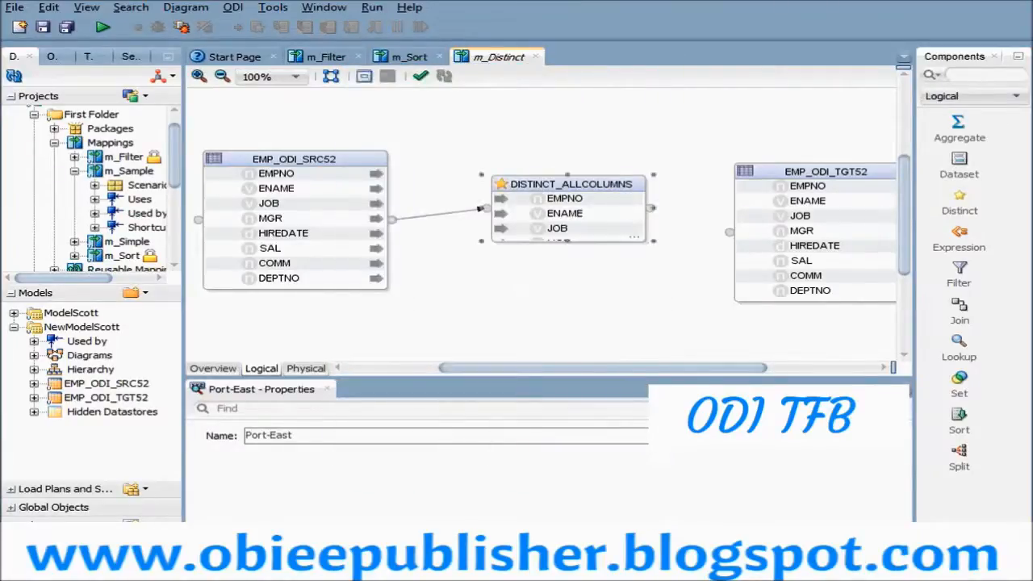
drag(569, 175, 633, 166)
drag(296, 189, 285, 162)
drag(546, 184, 547, 159)
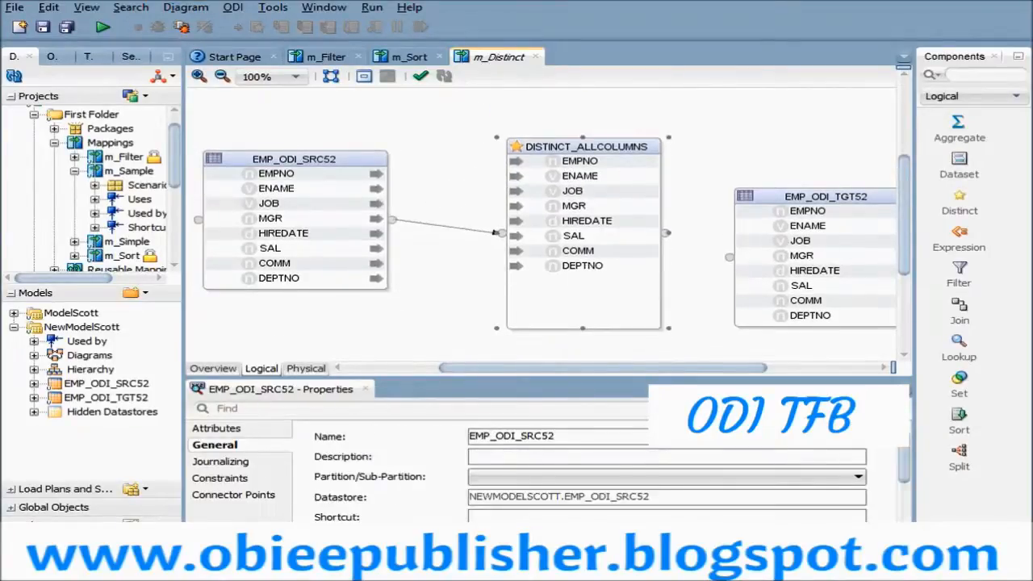
- Check how the EMPNO, ENAME and JOB attributes of DISTINCT_ALLCOLUMNS map to the source table
click(579, 161)
drag(520, 377, 531, 325)
click(521, 178)
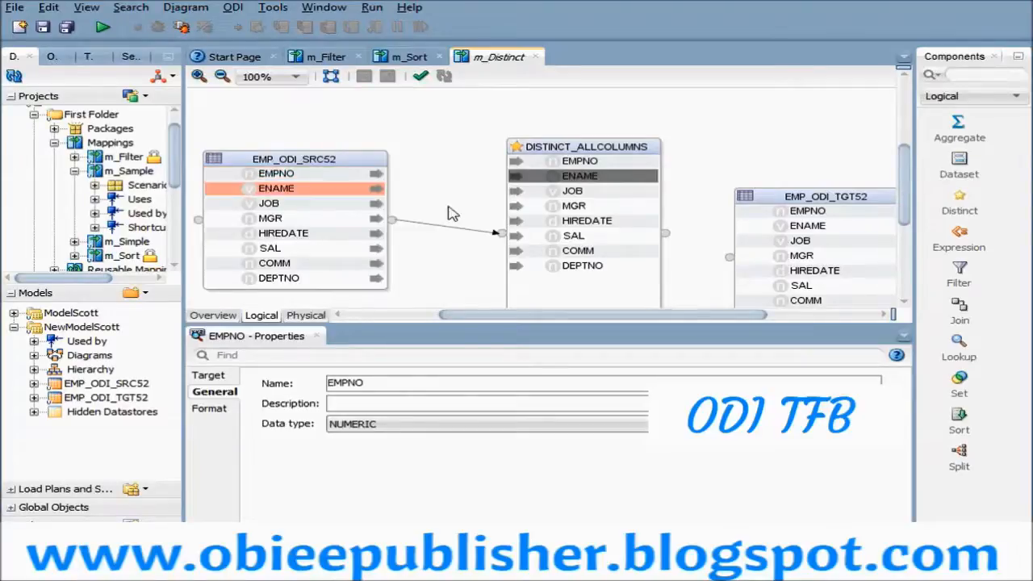
click(572, 190)
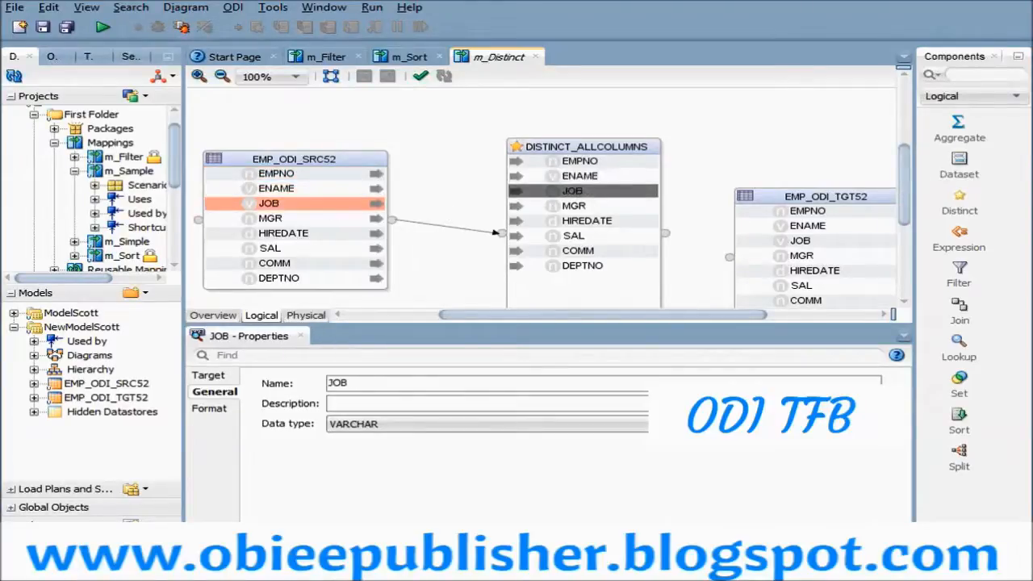
- Review the attribute list of DISTINCT_ALLCOLUMNS, examining the EMPNO execution hint and the EMPNO and ENAME expressions
click(575, 150)
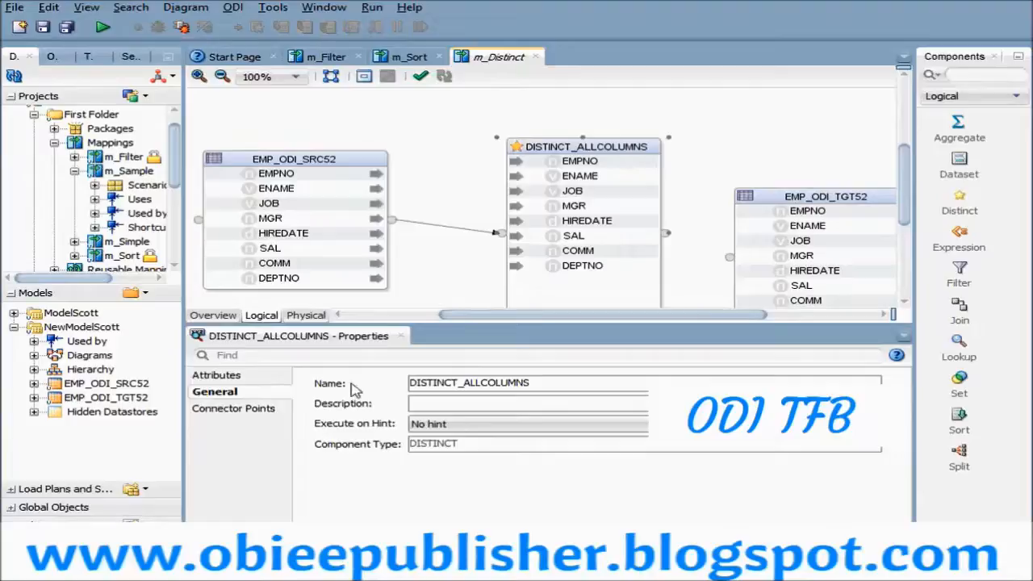
click(257, 380)
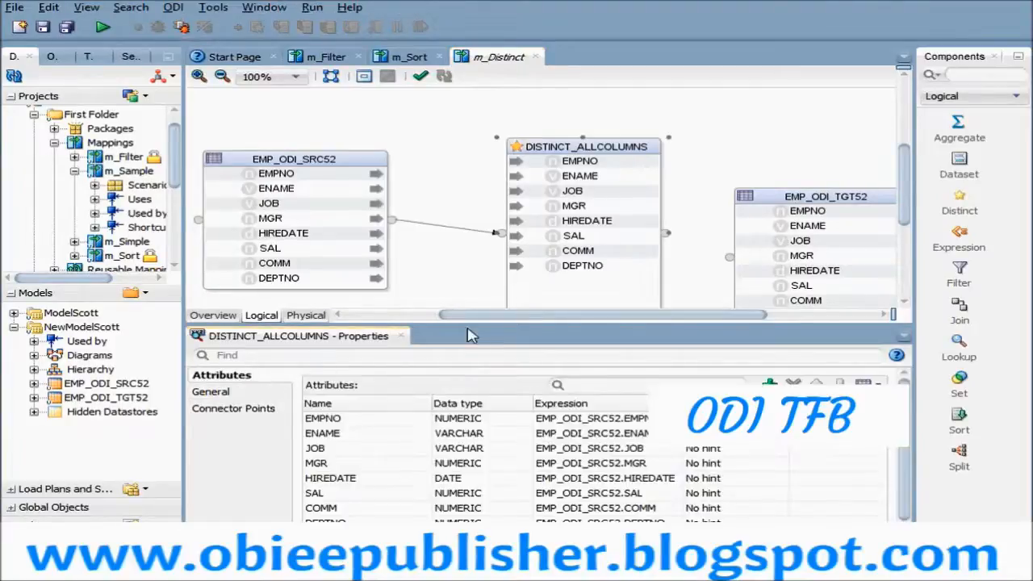
drag(468, 339, 468, 229)
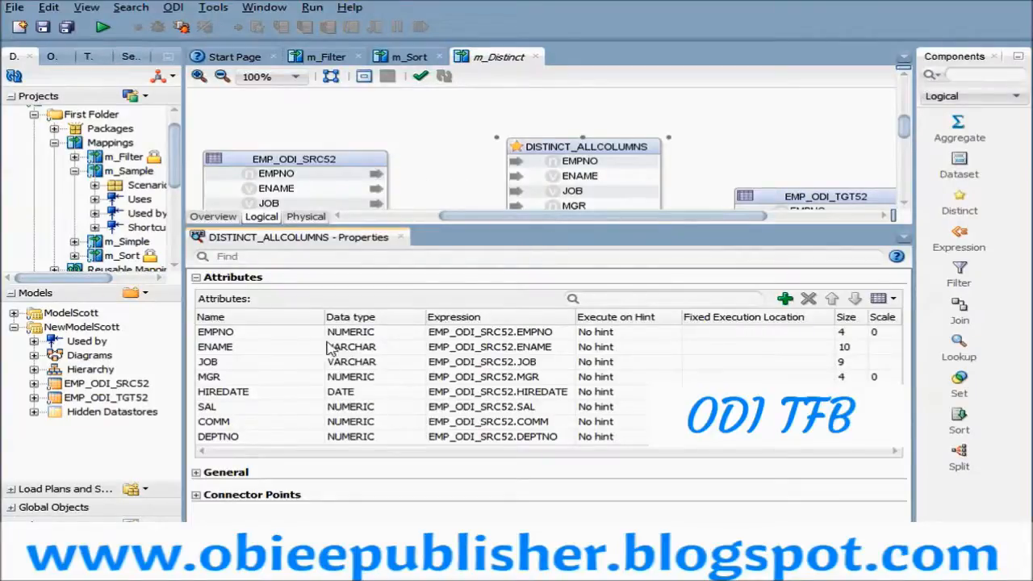
click(588, 165)
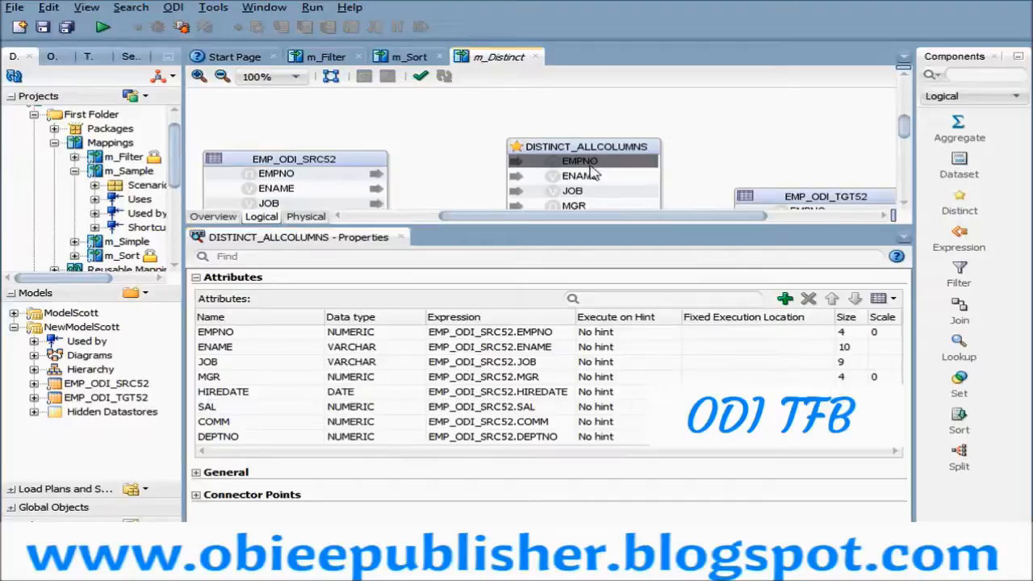
click(274, 173)
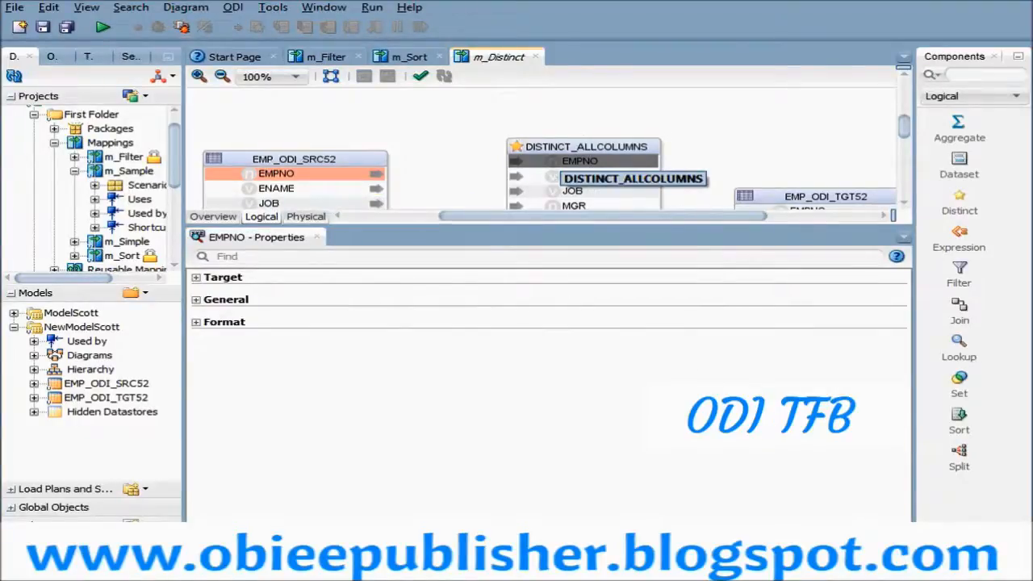
click(565, 149)
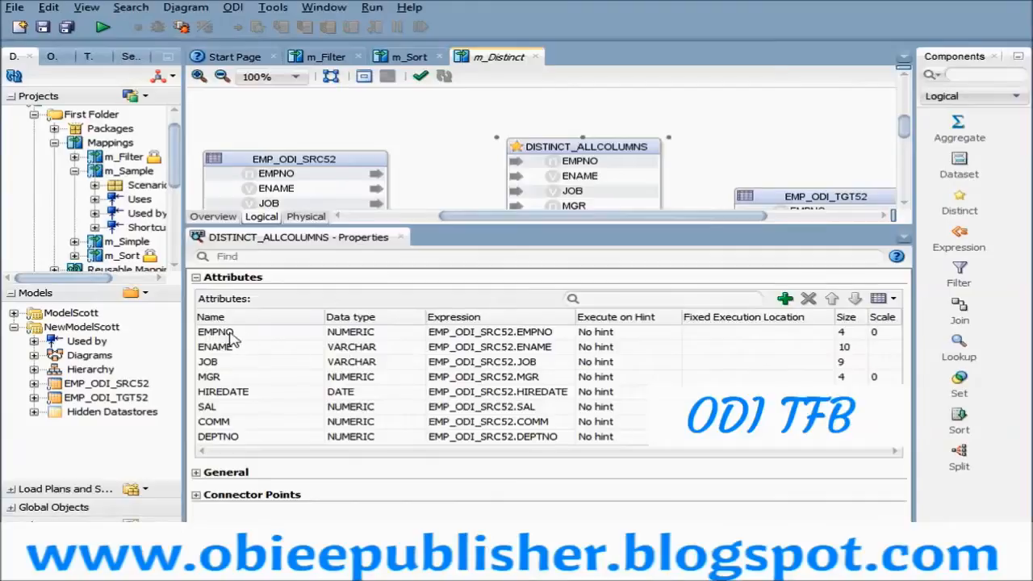
click(315, 333)
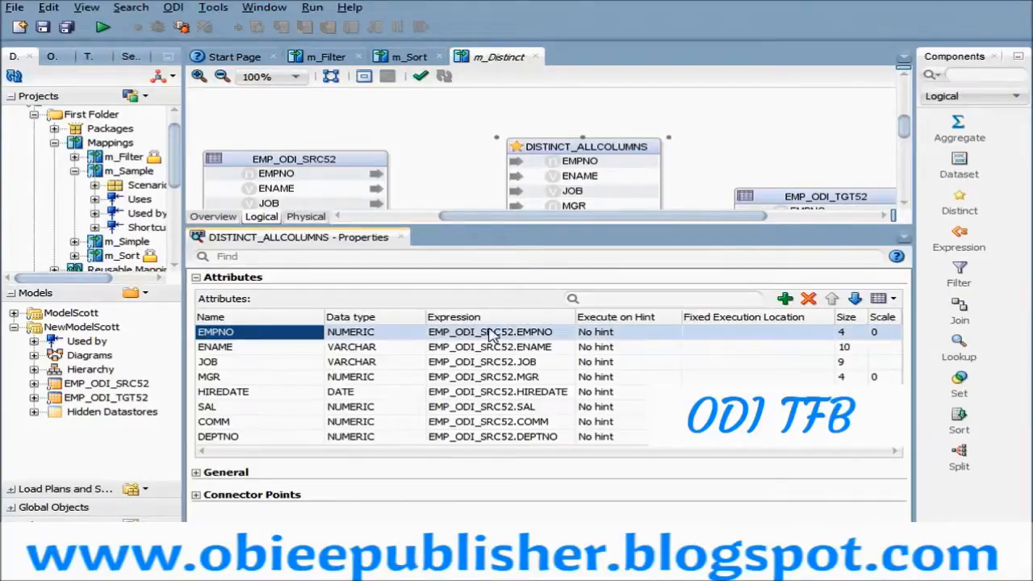
click(637, 333)
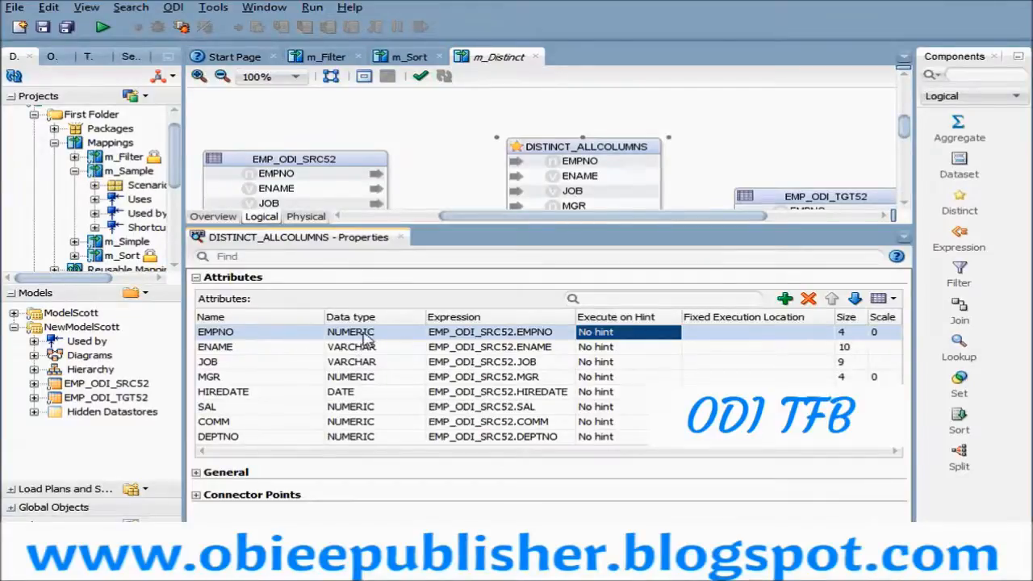
click(540, 333)
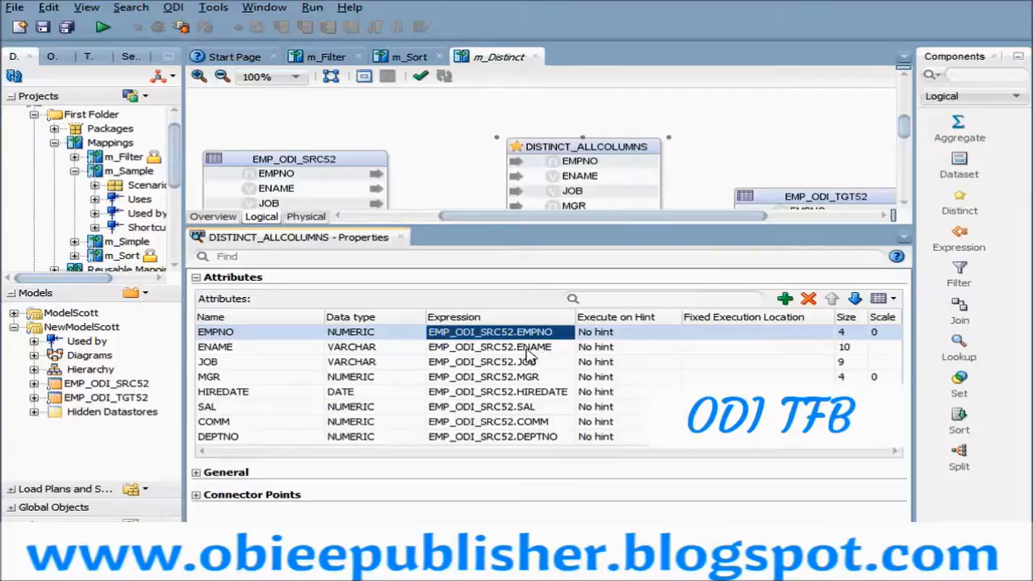
click(524, 351)
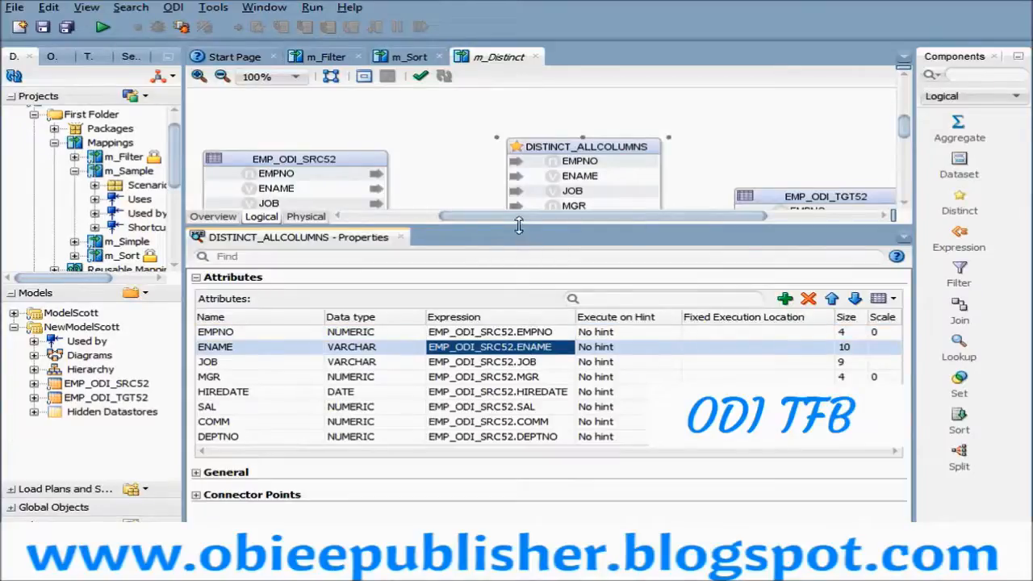
drag(520, 233, 516, 343)
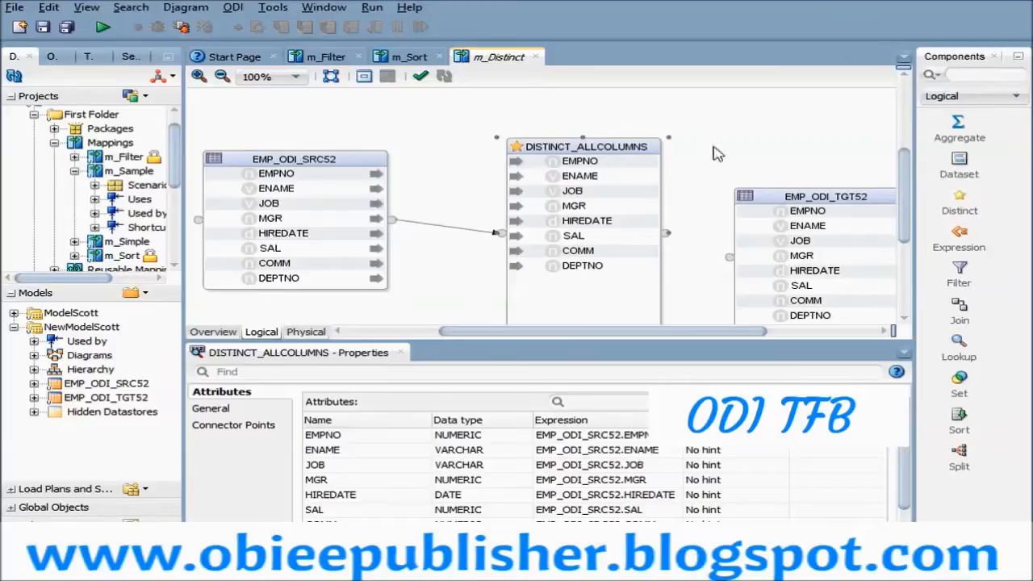
- Connect DISTINCT_ALLCOLUMNS to EMP_ODI_TGT52, accept the attribute matching, and move the target table level with the source table
drag(586, 149, 555, 148)
click(669, 232)
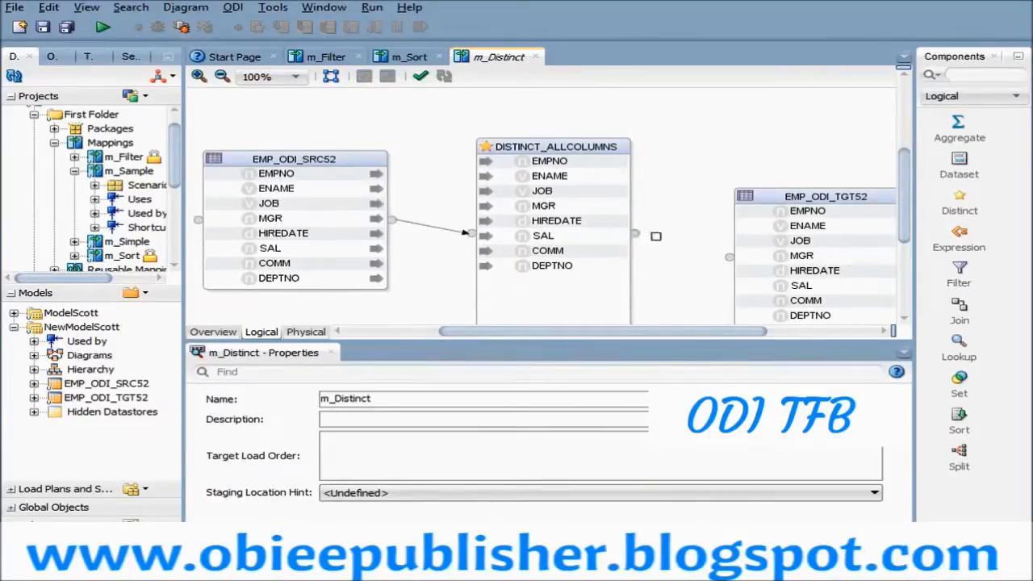
drag(688, 245, 741, 267)
click(530, 459)
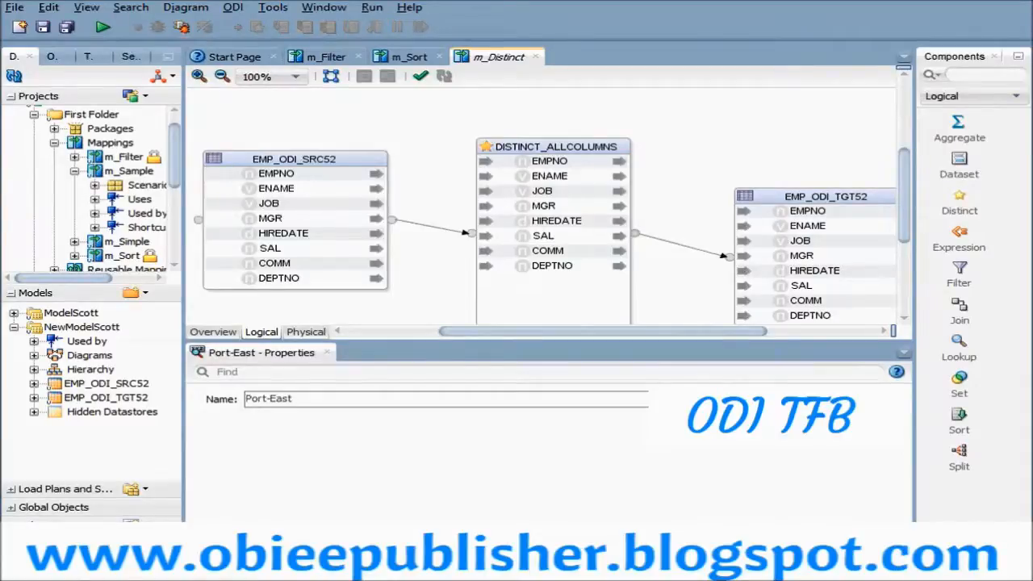
drag(776, 197, 806, 158)
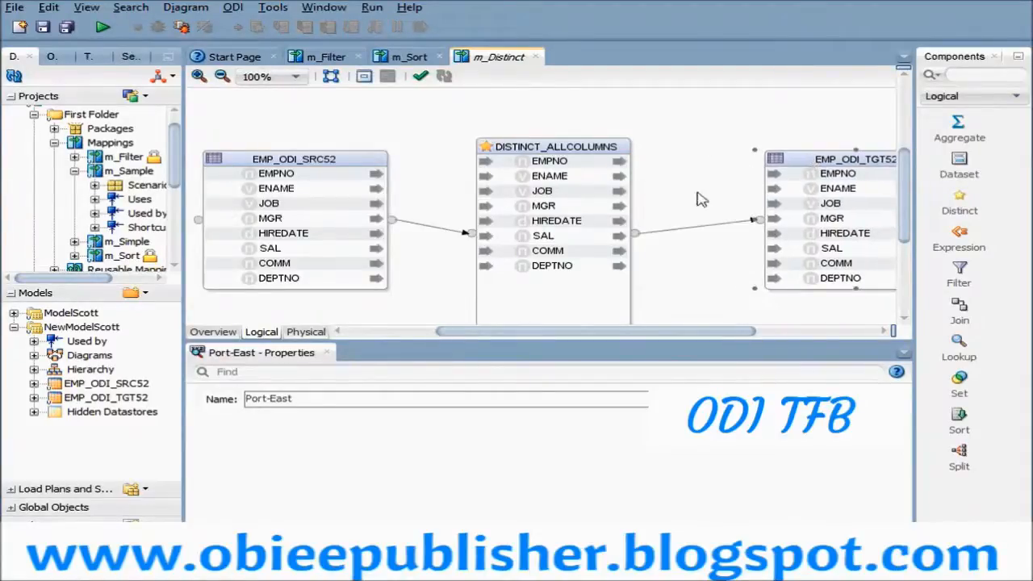
- Examine the EMPNO mapping from source to target and the attribute expressions of DISTINCT_ALLCOLUMNS
click(551, 165)
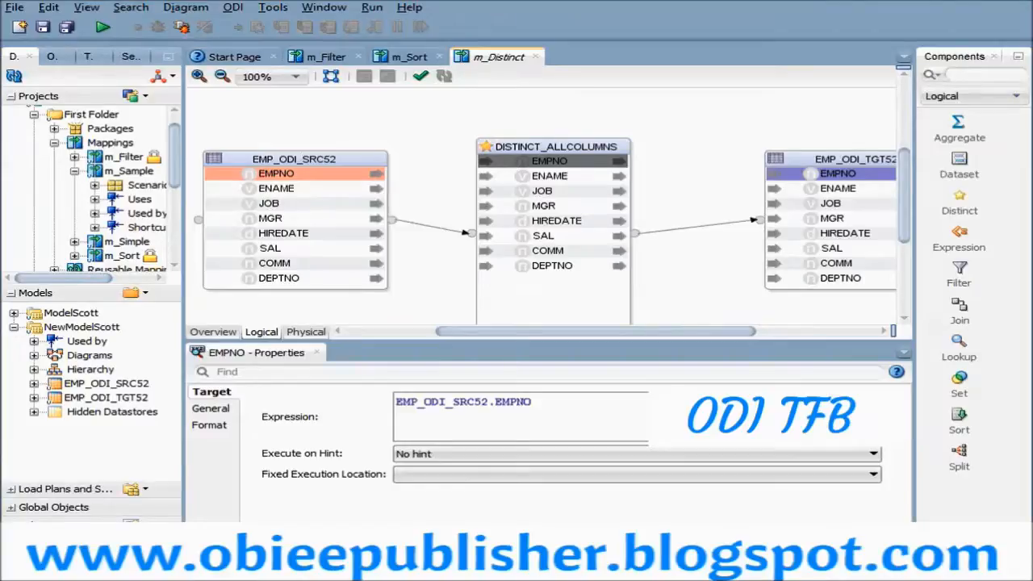
click(564, 151)
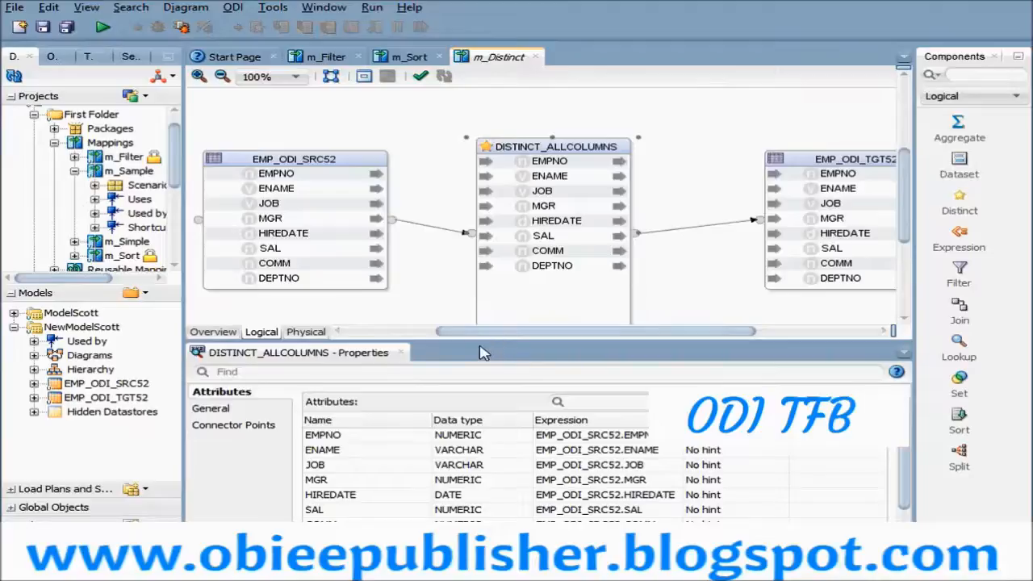
drag(476, 351, 475, 246)
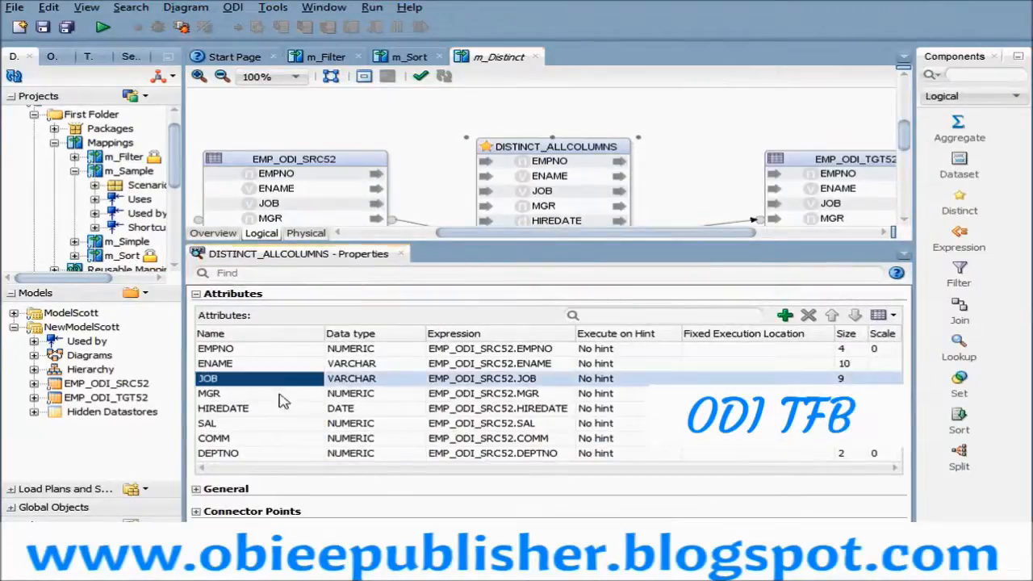
click(288, 379)
click(286, 423)
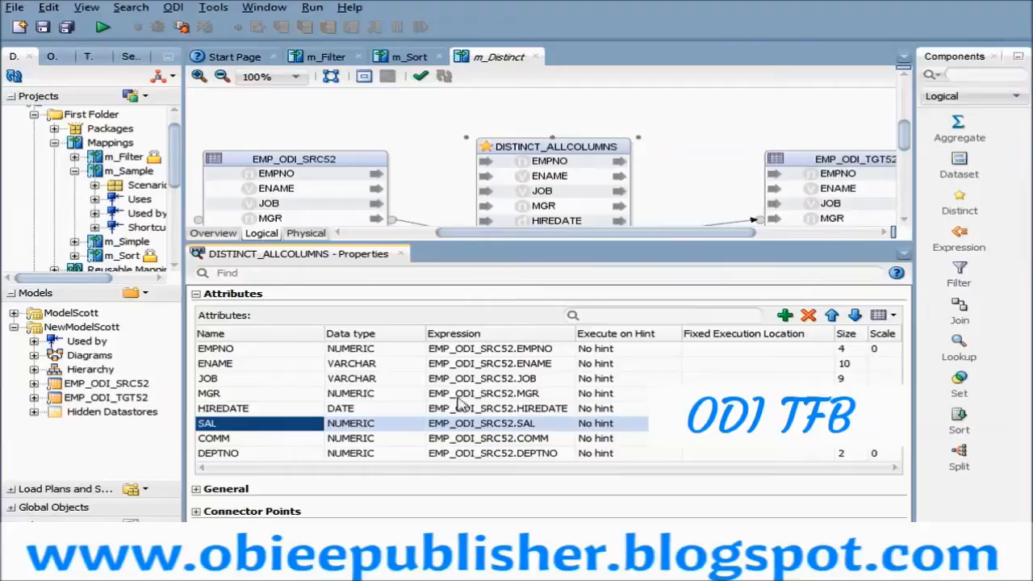
click(484, 365)
key(Up)
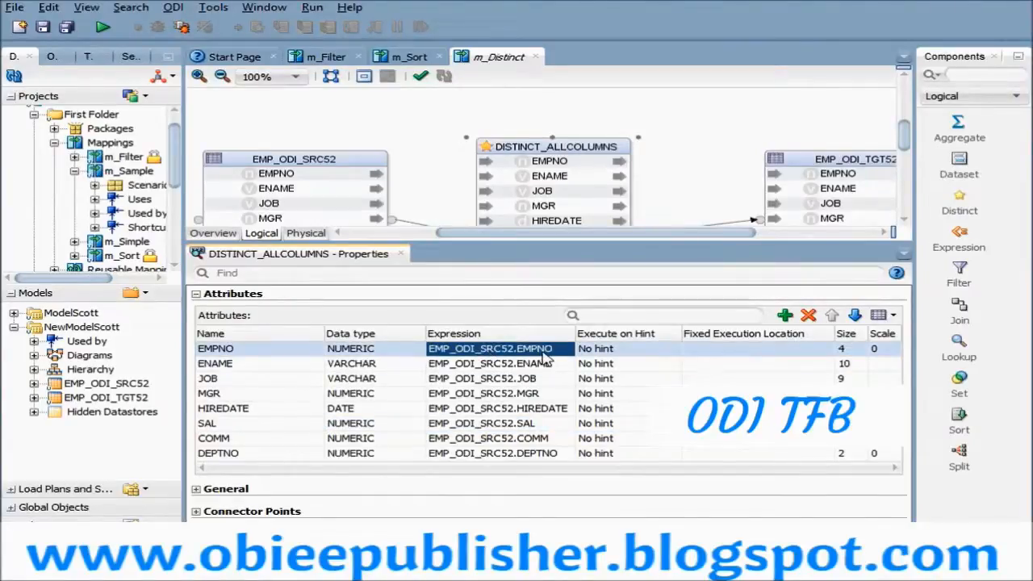
- View the EMPNO expression and the available EMP_ODI_SRC52 attributes in the expression editor, closing it without changes
click(568, 349)
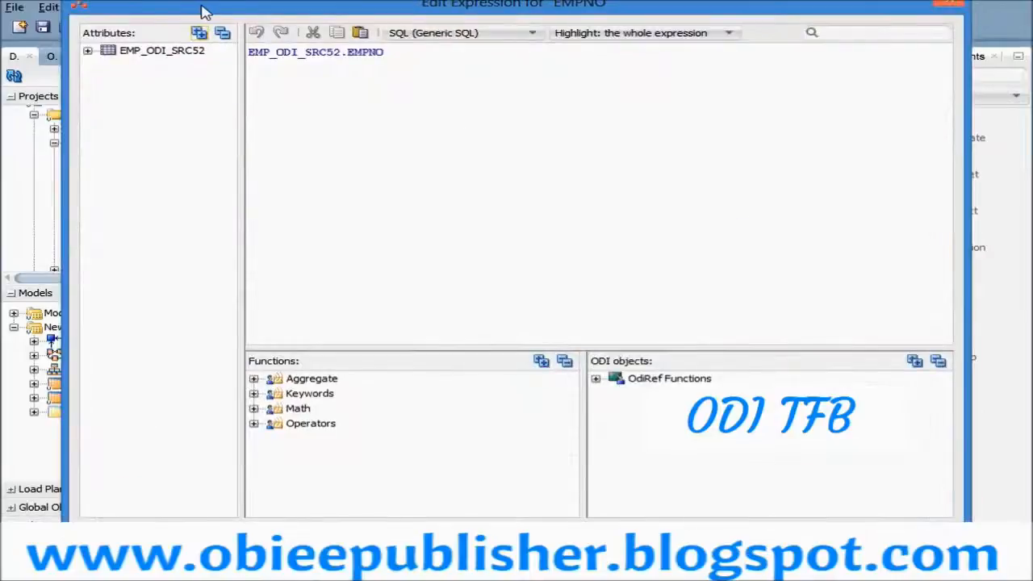
drag(202, 8, 338, 223)
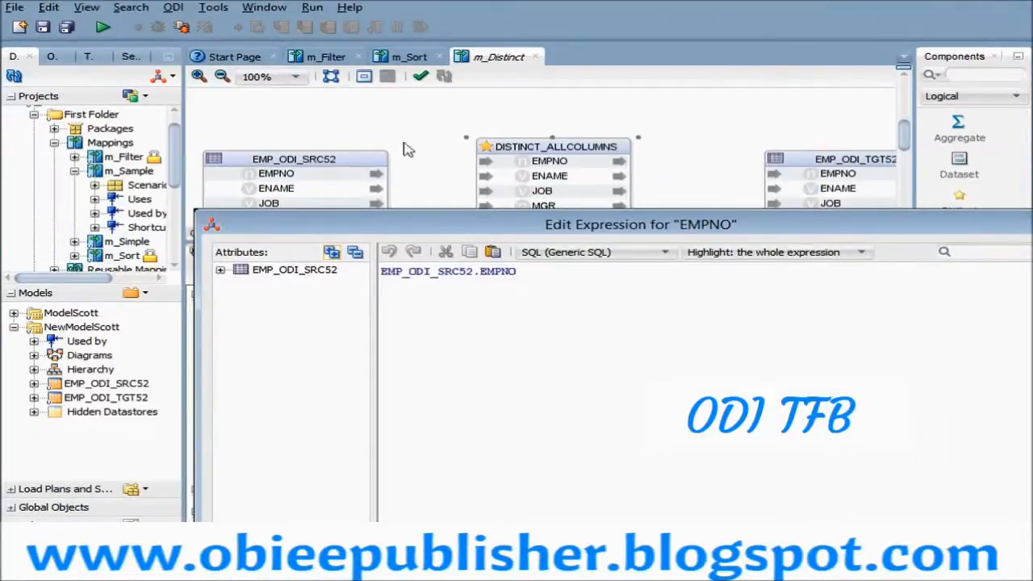
double_click(229, 274)
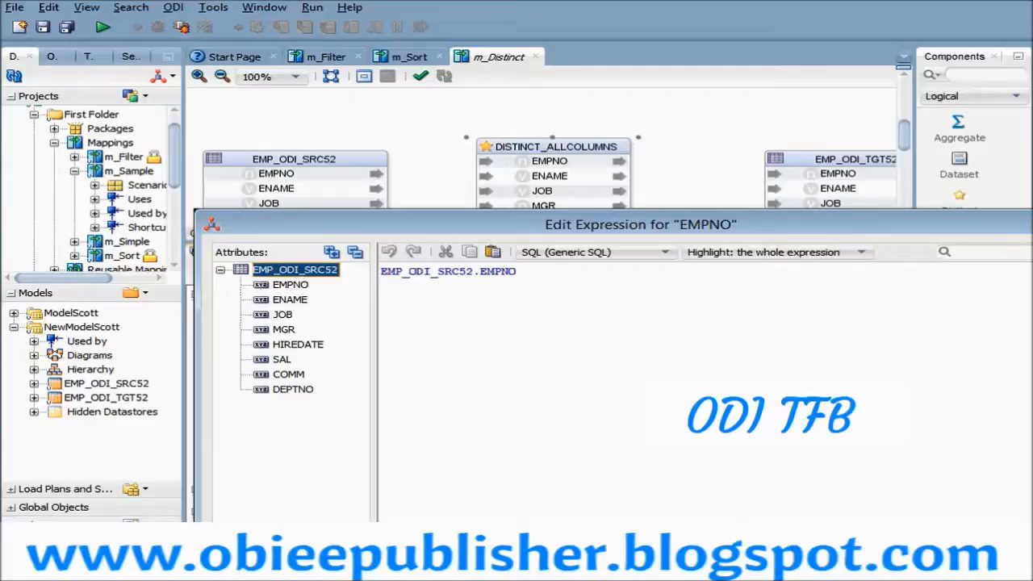
click(220, 270)
drag(409, 228, 188, 91)
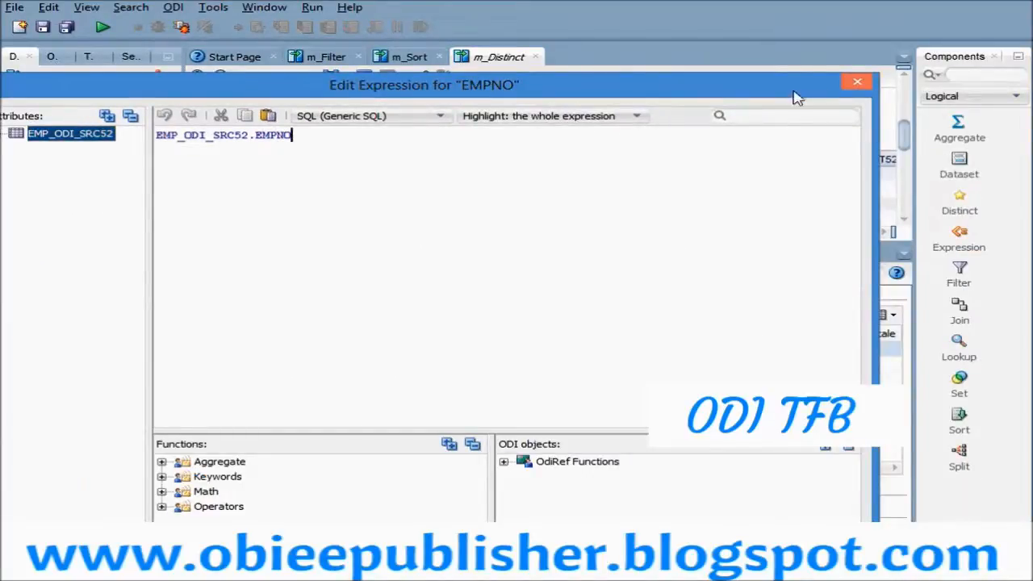
click(857, 84)
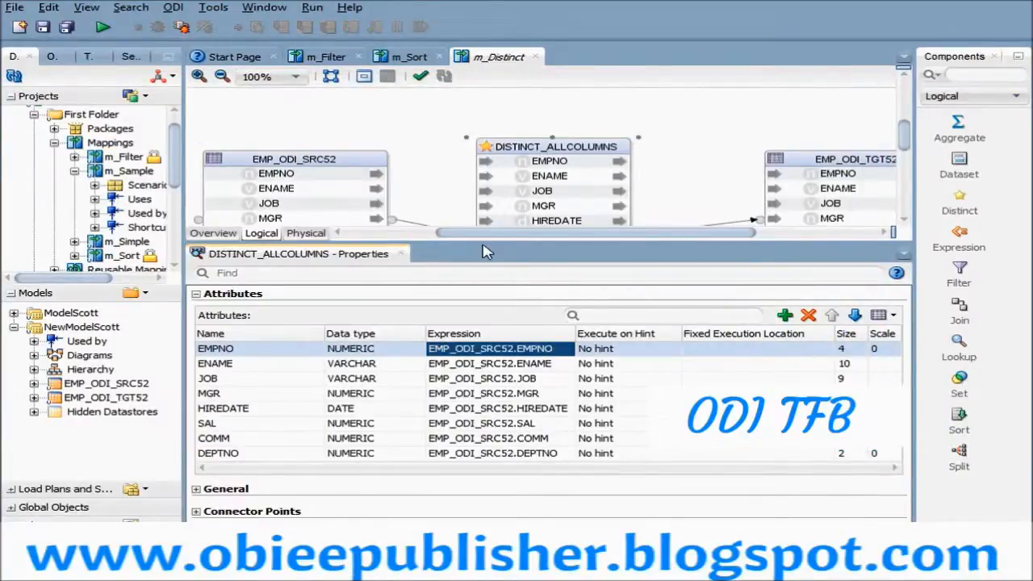
- Check the integration type in the target settings of EMP_ODI_TGT52 in the logical design
click(196, 294)
click(839, 159)
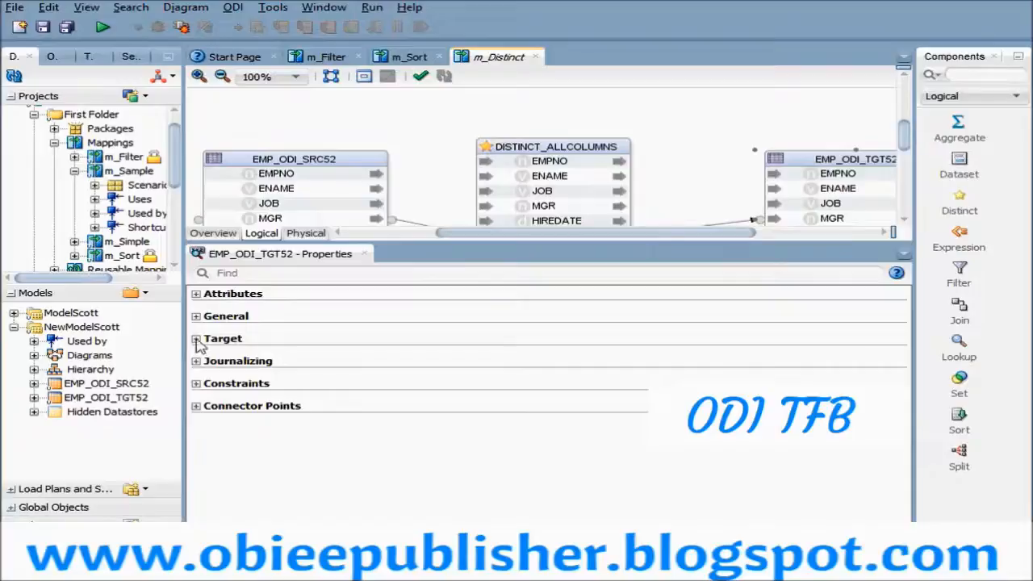
click(196, 339)
click(503, 361)
click(506, 362)
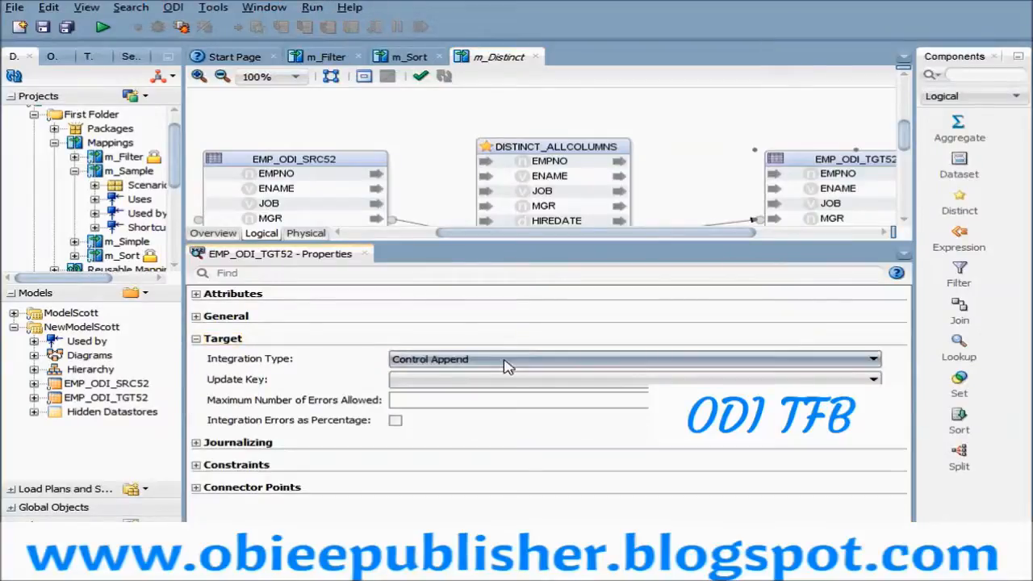
- In the physical design, set the integration knowledge module of EMP_ODI_TGT52 to IKM SQL Insert.GLOBAL
click(308, 236)
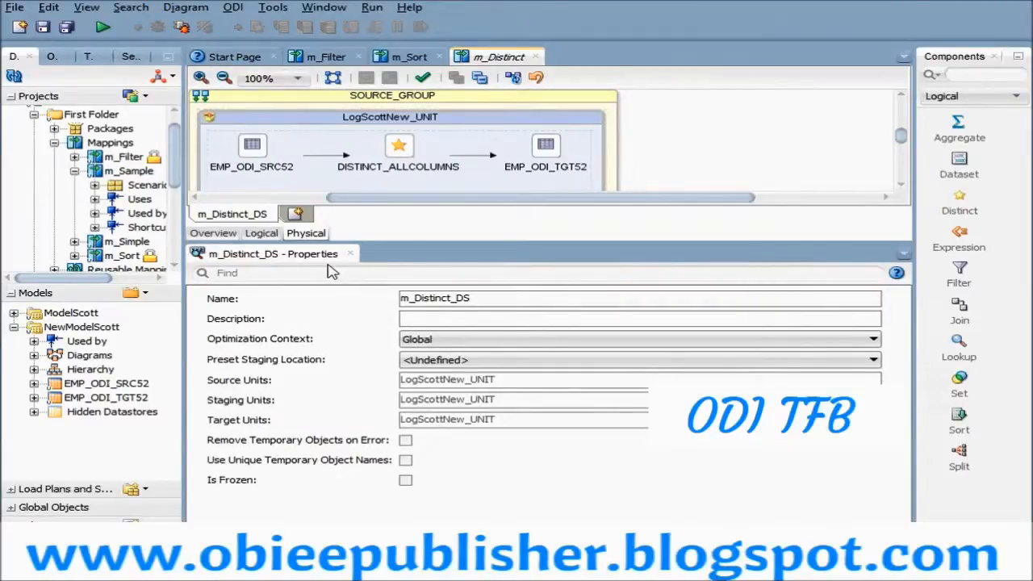
click(545, 153)
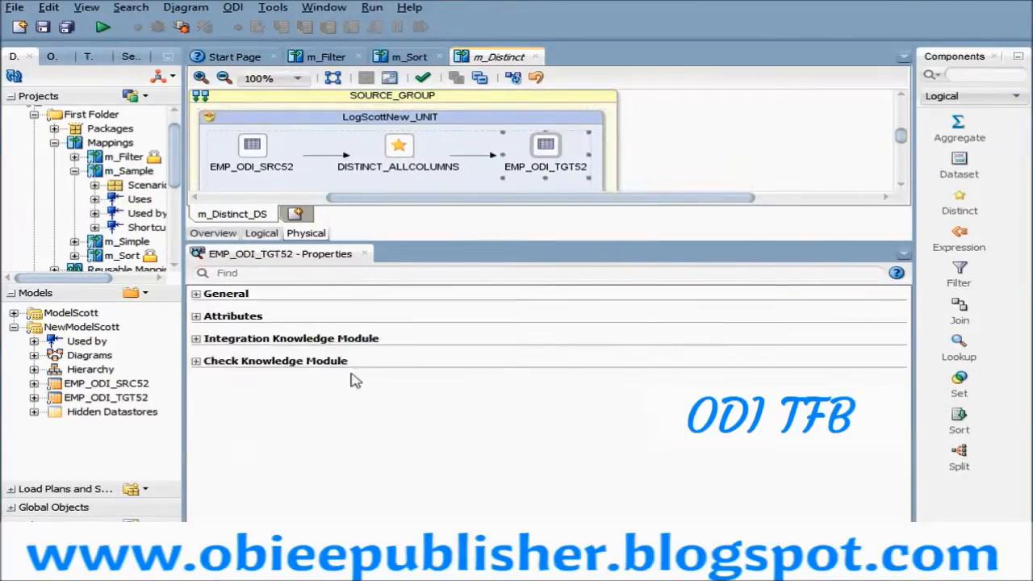
click(196, 338)
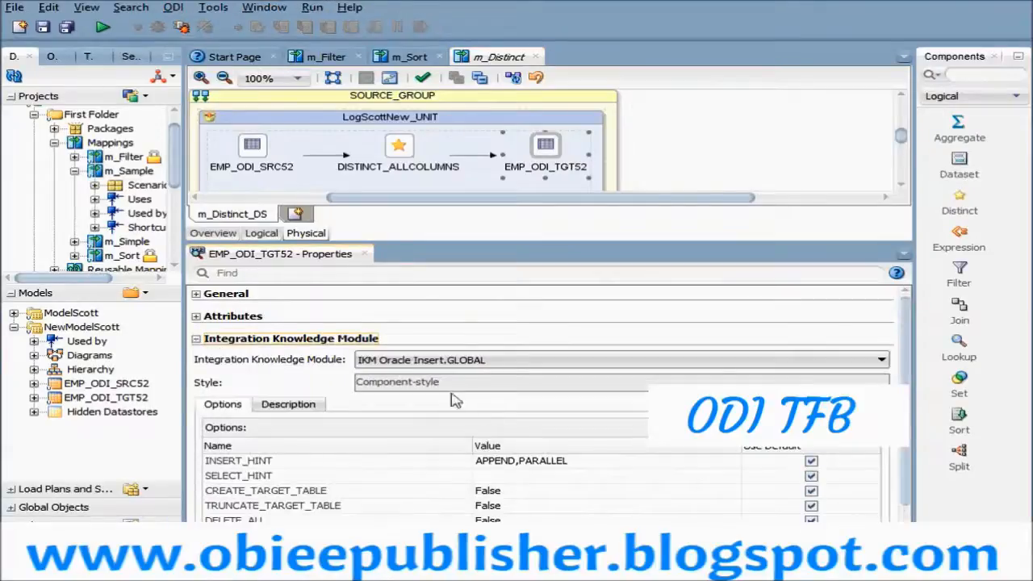
click(480, 365)
click(621, 439)
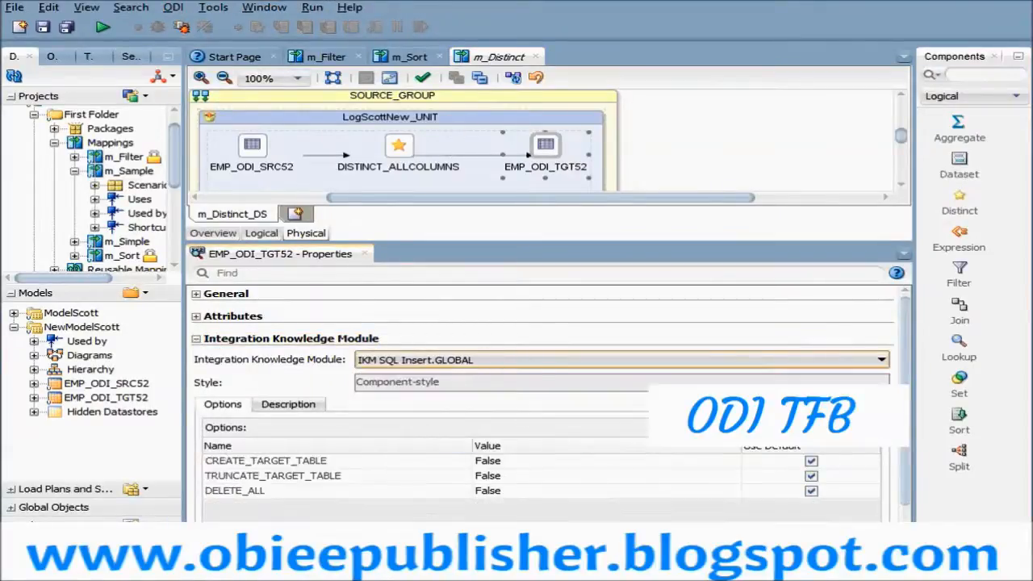
- Set the TRUNCATE_TARGET_TABLE option of EMP_ODI_TGT52 to True and save the m_Distinct mapping
scroll(565, 451, down, 1)
click(564, 457)
click(496, 458)
click(499, 476)
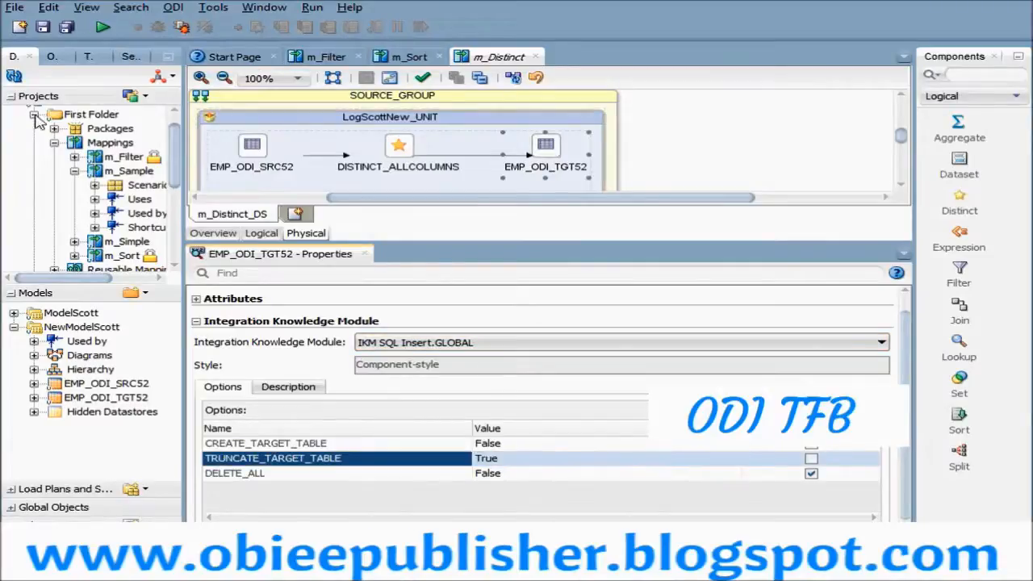
click(43, 27)
- Enlarge the mapping diagram and run m_Distinct in the Global context with the m_Distinct_DS deployment, no agent and log level 5
drag(503, 241, 492, 308)
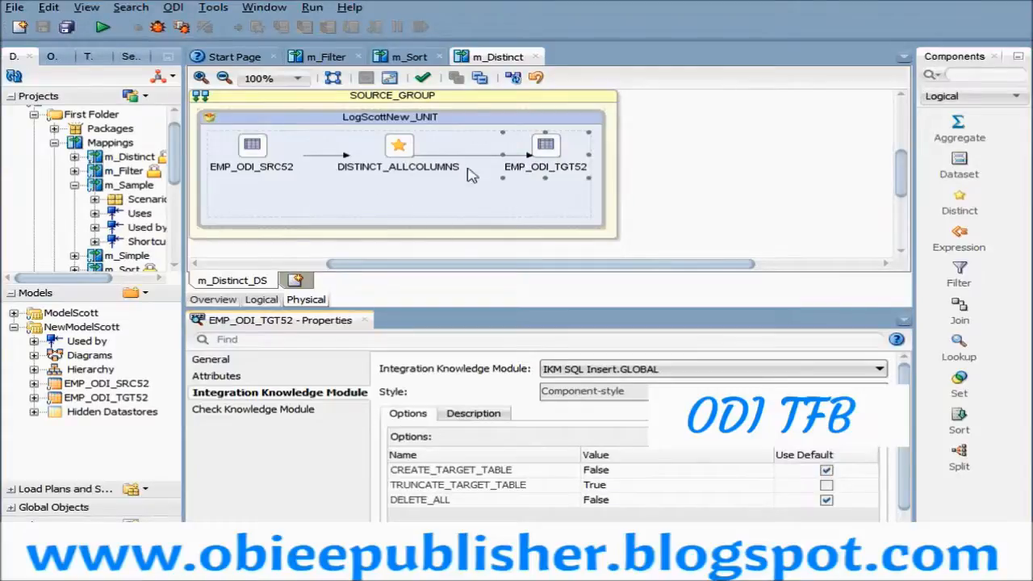
click(102, 28)
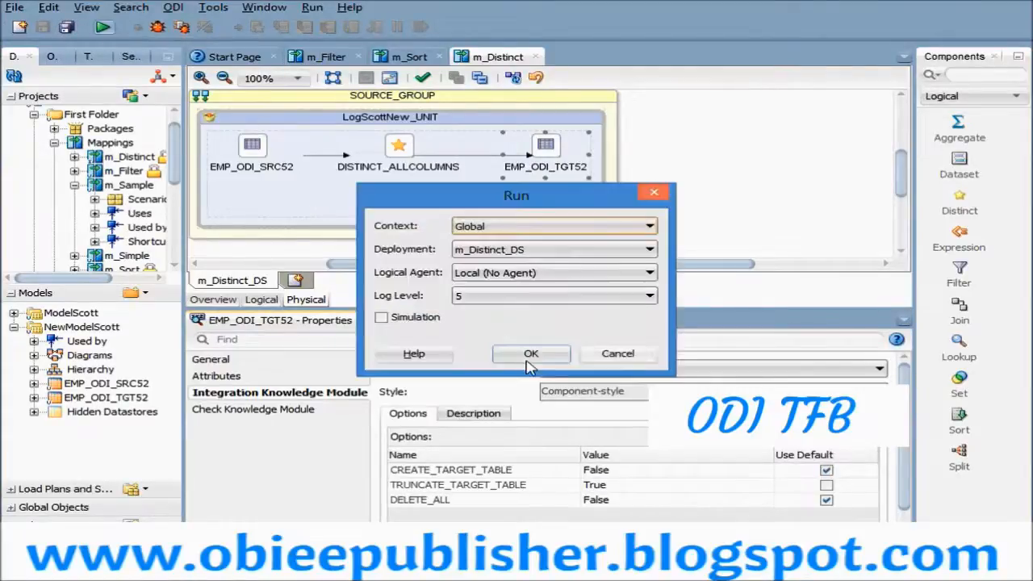
key(Return)
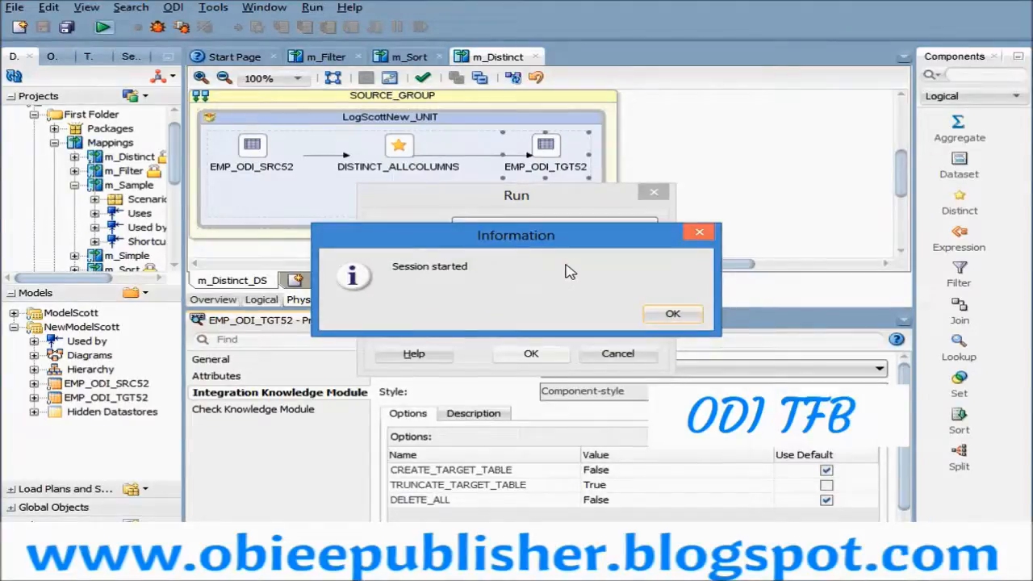
click(661, 314)
- Refresh the Operator session list and open the Load EMP_ODI_TGT52 task of the m_Distinct_DS_SESS session
drag(188, 238, 446, 240)
click(101, 56)
click(14, 75)
click(54, 159)
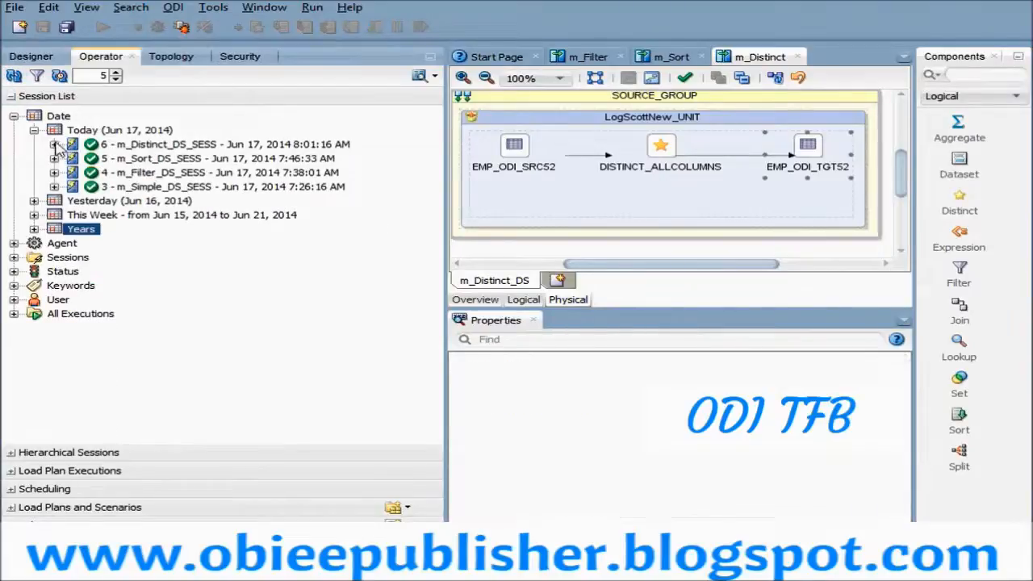
click(54, 143)
click(73, 173)
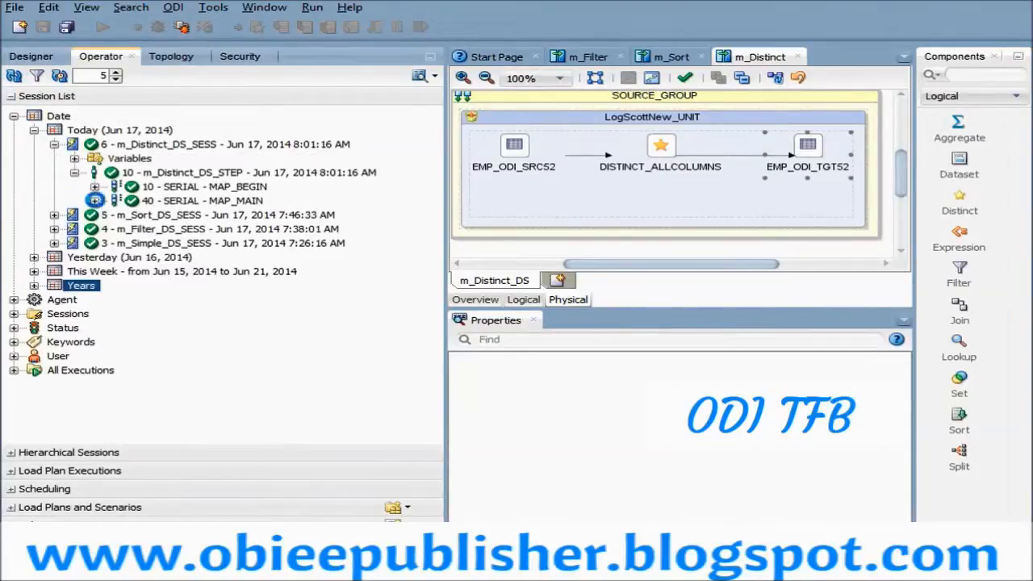
click(94, 200)
double_click(262, 230)
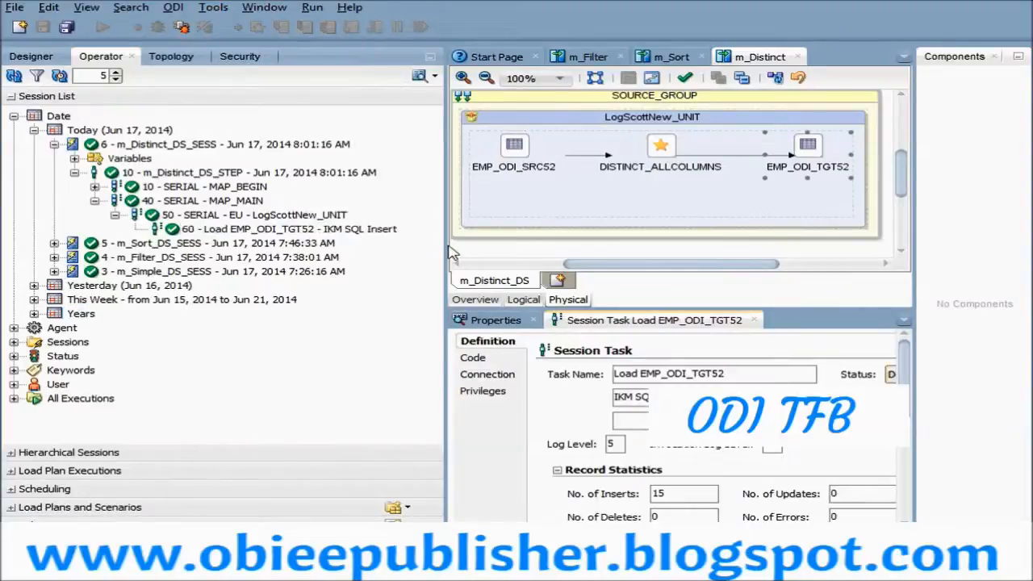
- Move the Load EMP_ODI_TGT52 session task into the main editor area and review its executed target code
drag(446, 252, 289, 255)
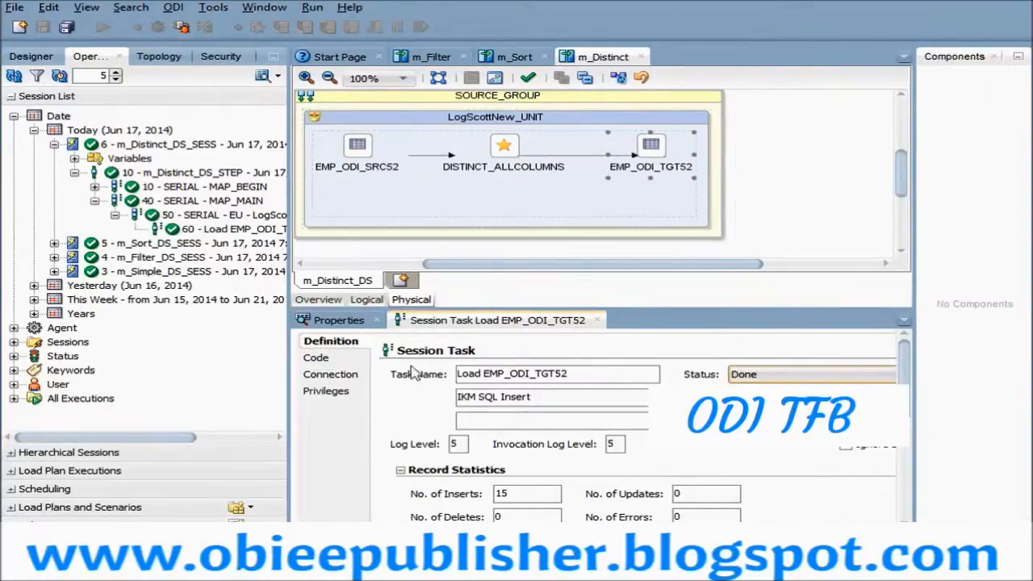
drag(448, 320, 676, 125)
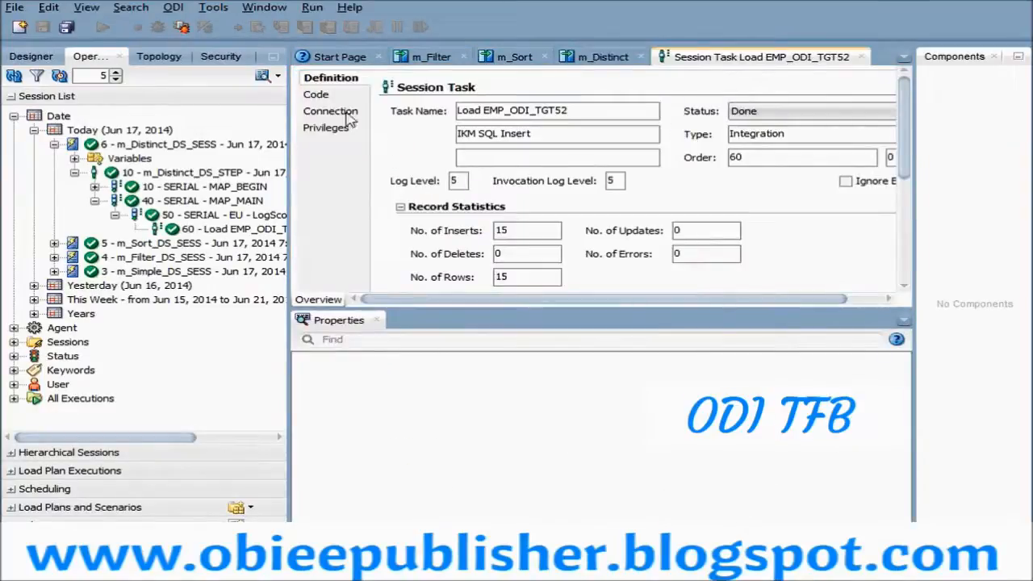
click(323, 97)
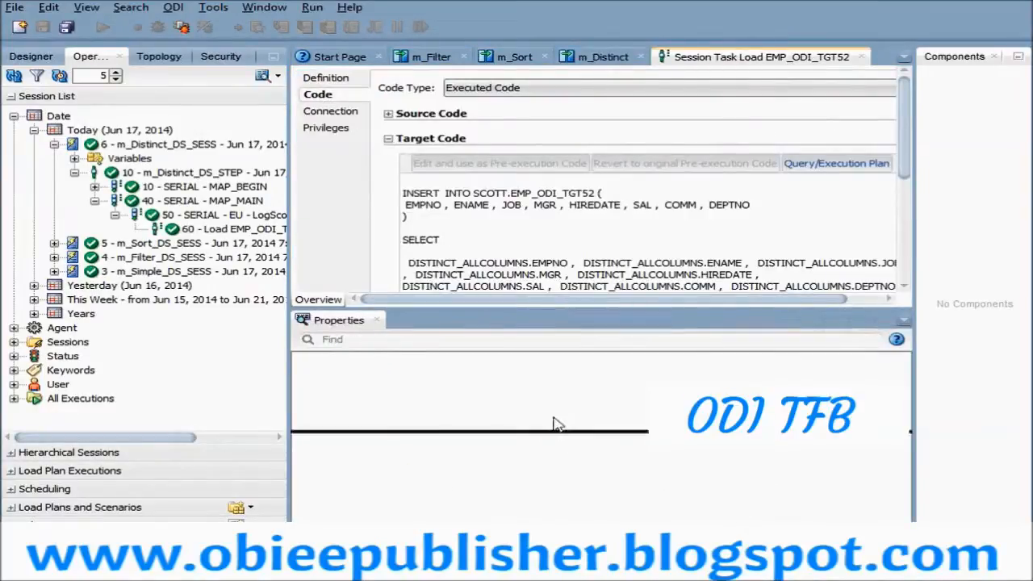
drag(554, 423, 553, 428)
scroll(528, 313, down, 3)
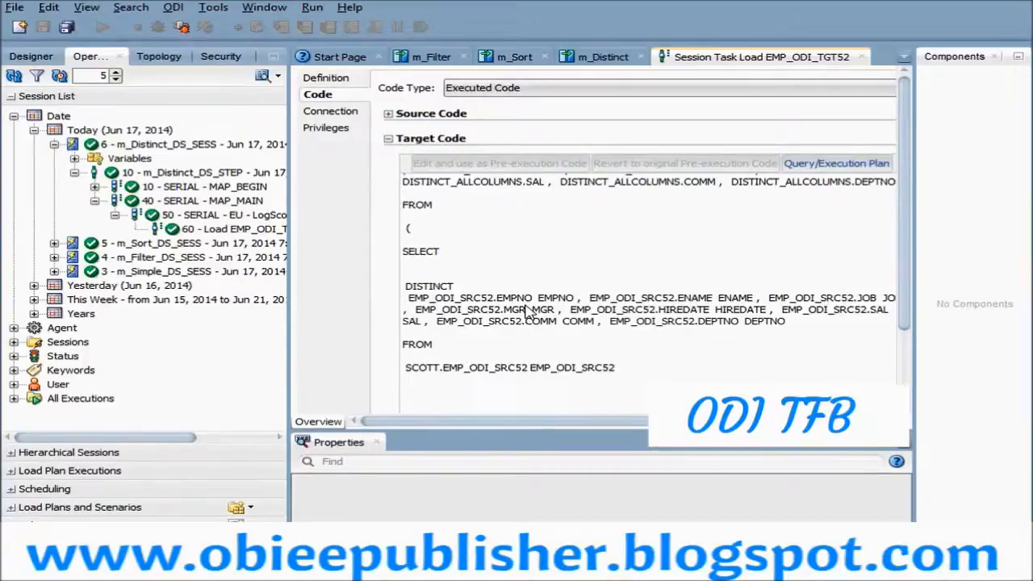
scroll(529, 313, up, 3)
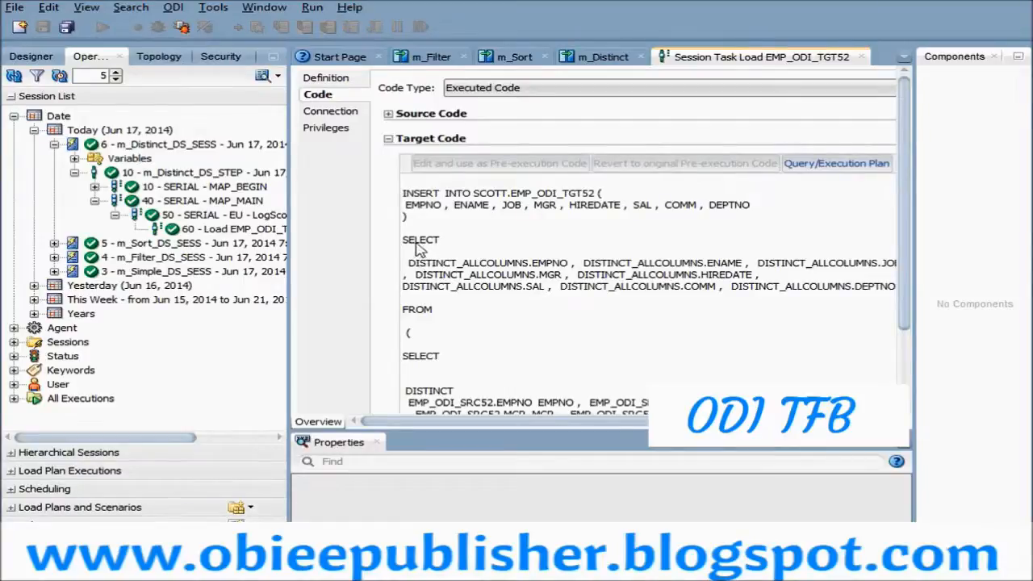
scroll(483, 296, down, 3)
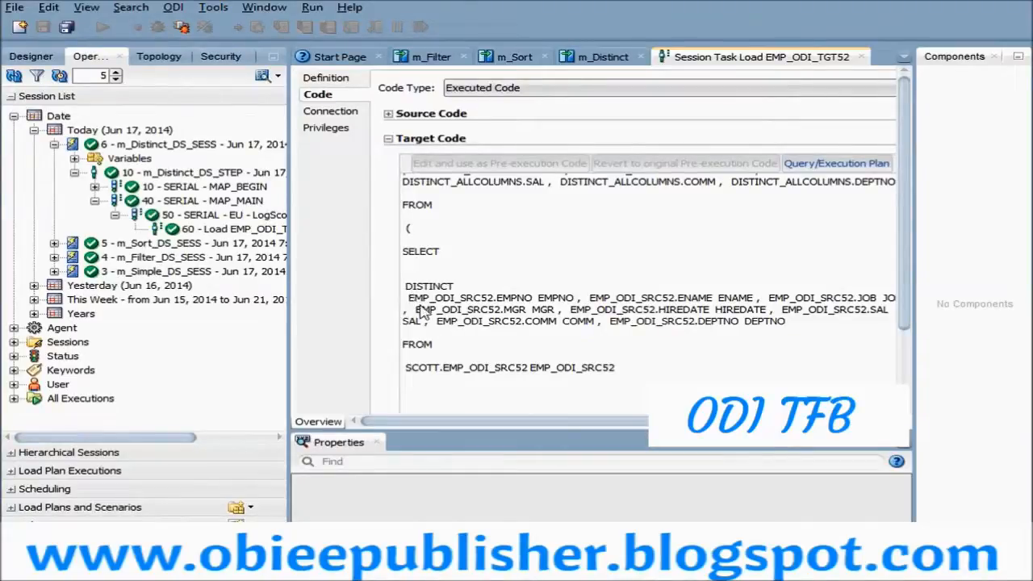
- Examine the SELECT DISTINCT column list, its source subquery and the INSERT INTO statement in the target code
drag(410, 299, 780, 325)
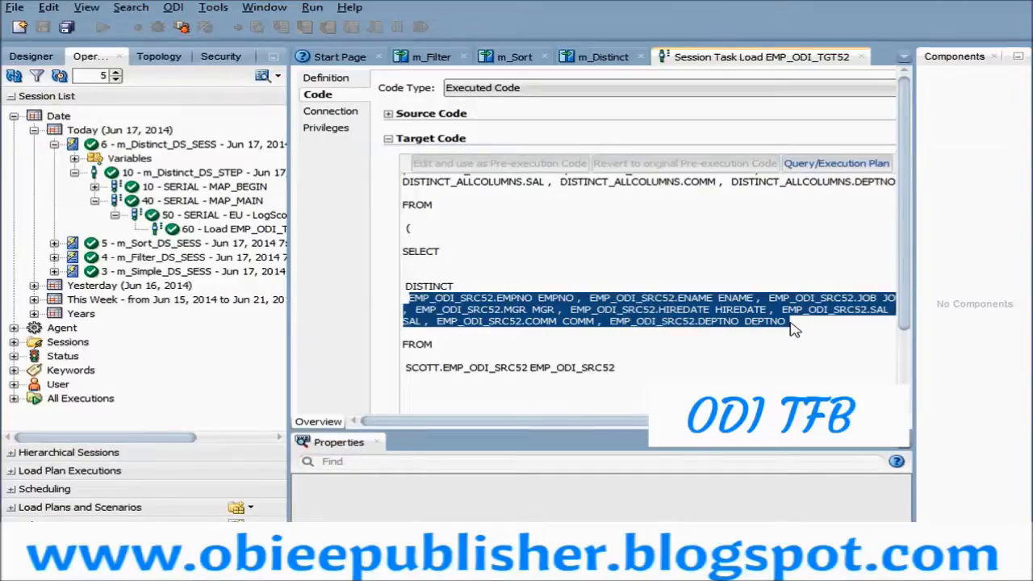
click(566, 322)
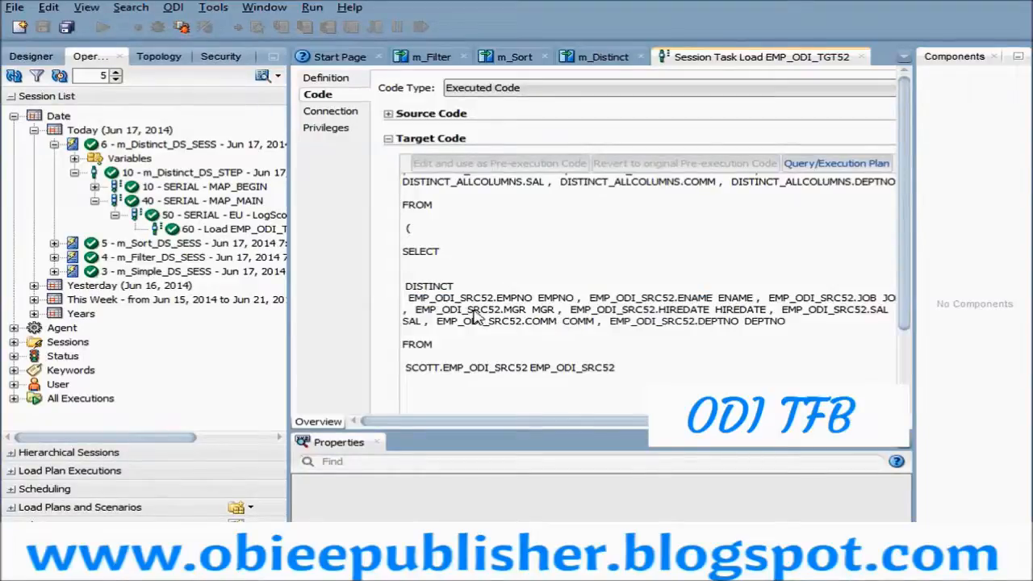
drag(409, 298, 811, 331)
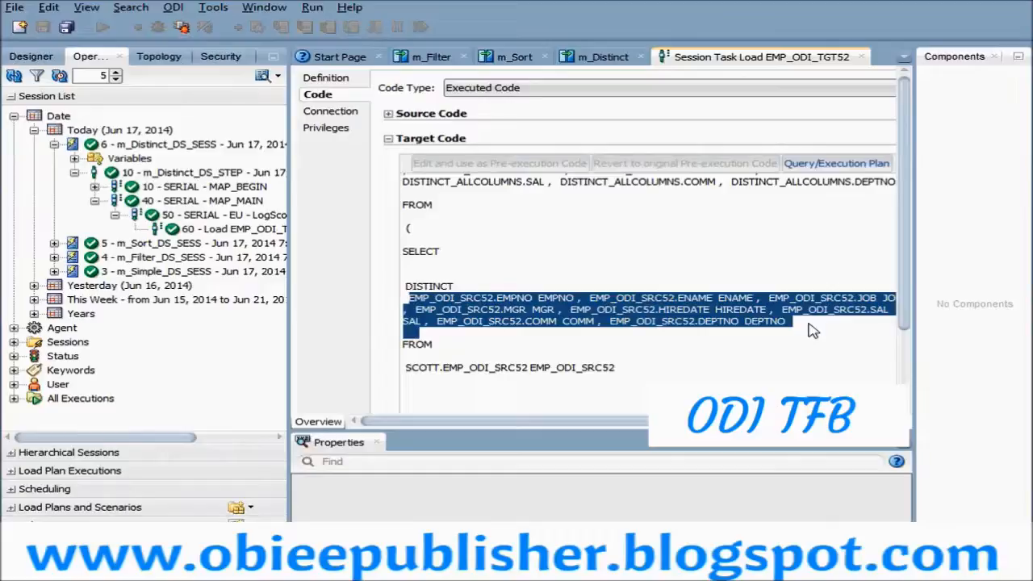
click(606, 370)
scroll(595, 350, down, 3)
scroll(589, 348, up, 1)
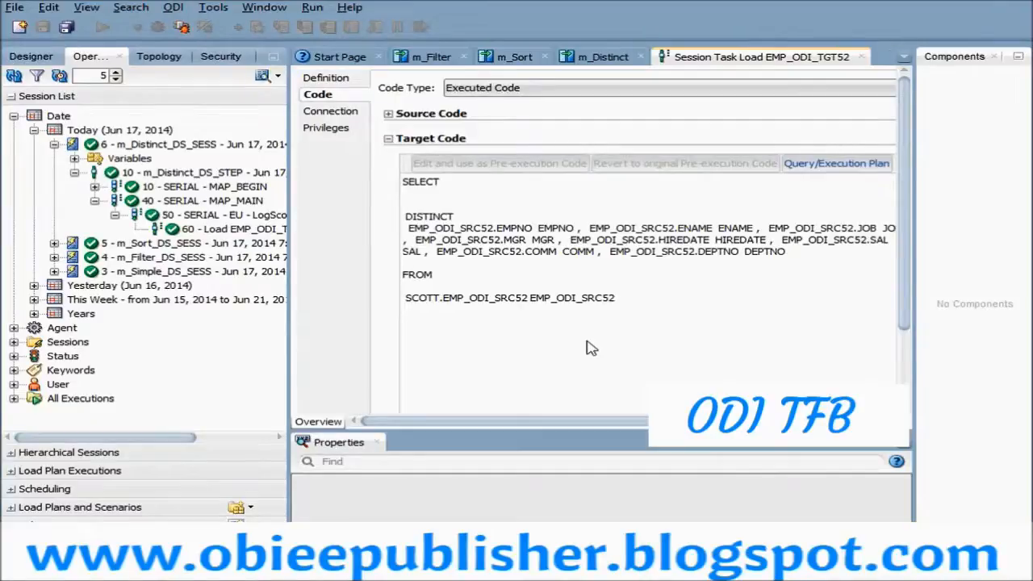
scroll(591, 348, up, 2)
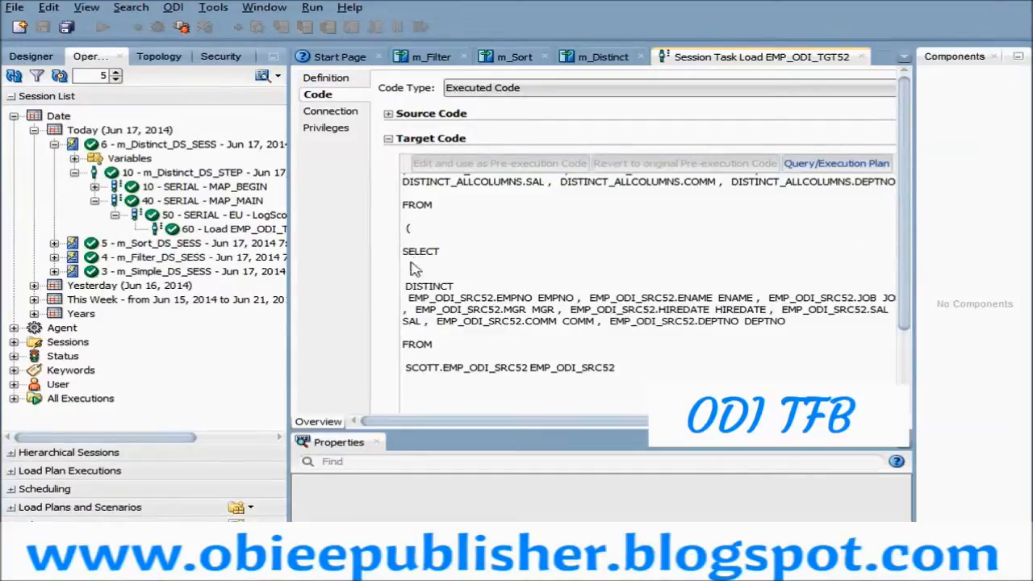
drag(403, 250, 642, 411)
scroll(588, 340, up, 3)
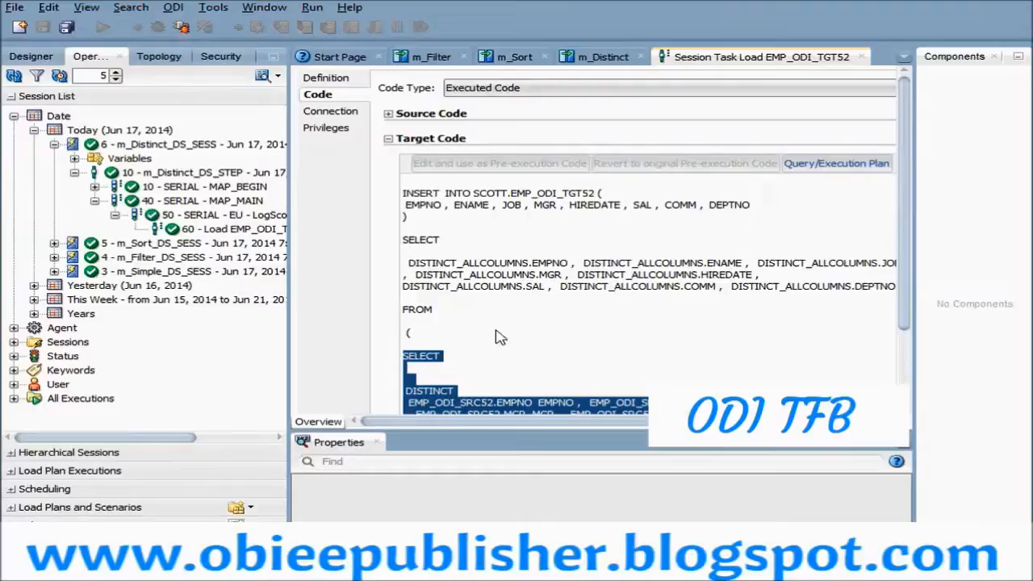
drag(406, 194, 784, 210)
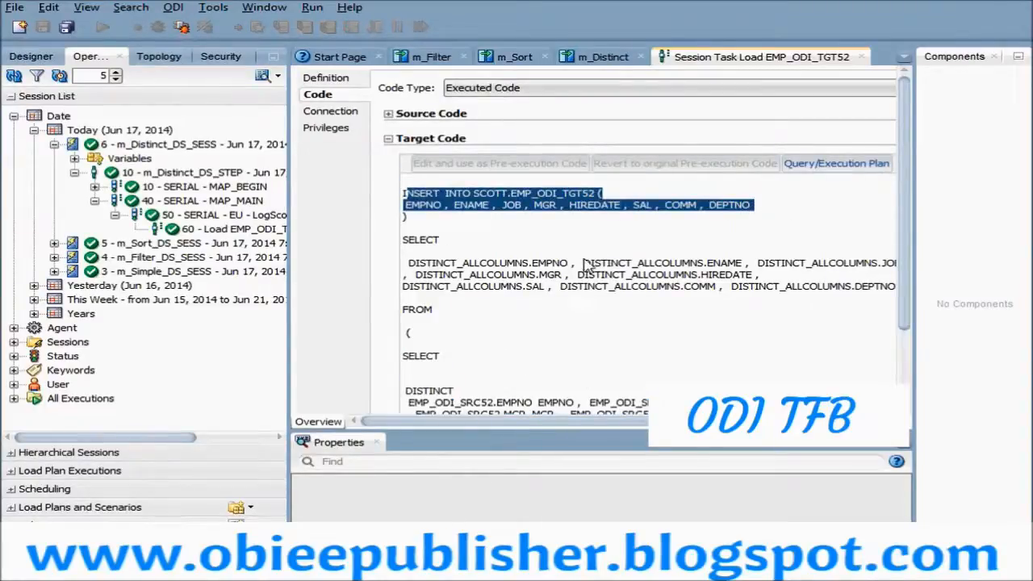
click(597, 204)
- Copy the target table name into the existing select query in SQL Developer, making it select * from EMP_ODI_TGT52, and run it
drag(512, 194, 594, 203)
key(ctrl+c)
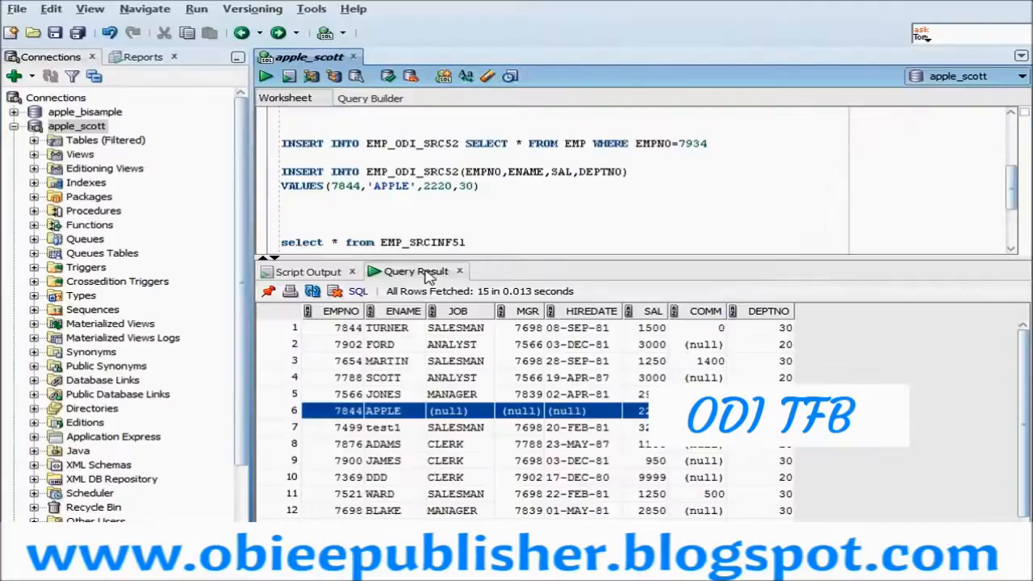
scroll(446, 189, down, 3)
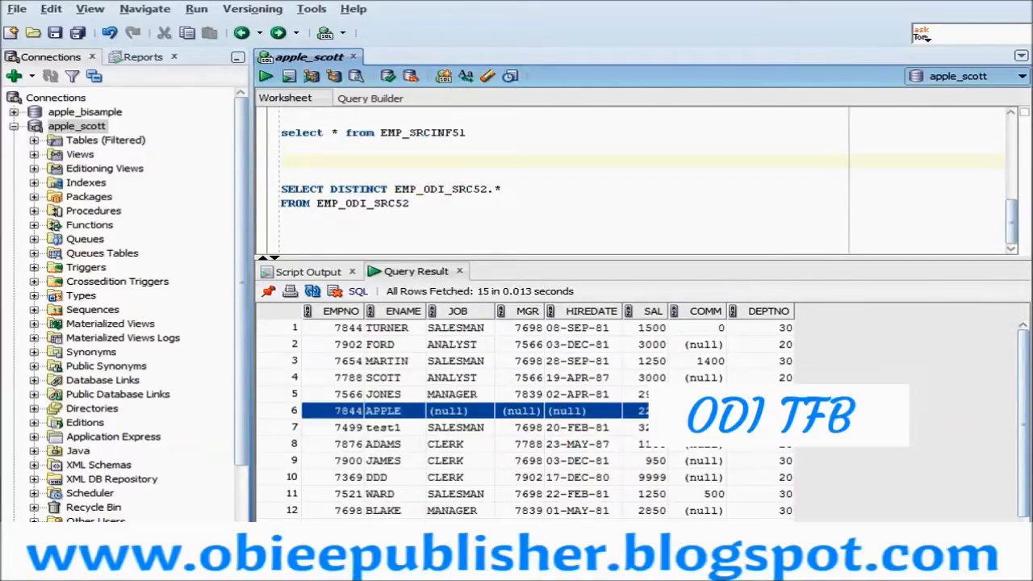
double_click(423, 133)
key(ctrl+v)
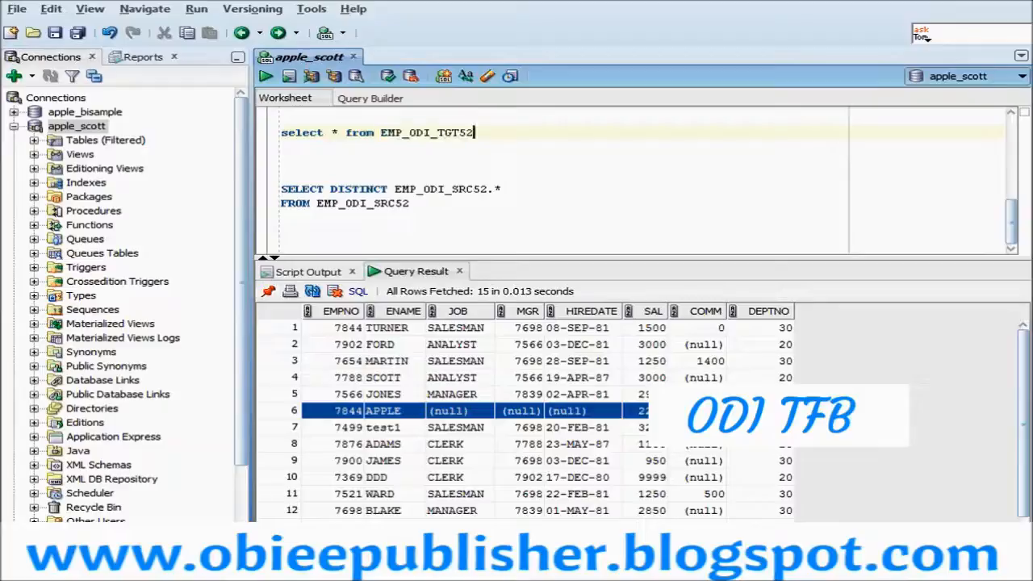
drag(473, 133, 250, 136)
click(267, 77)
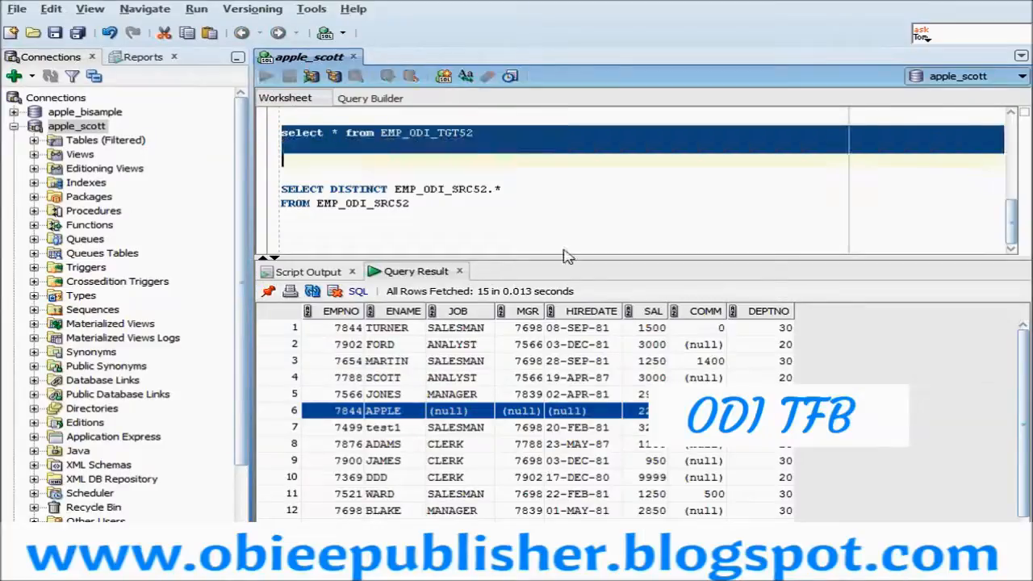
drag(555, 257, 604, 170)
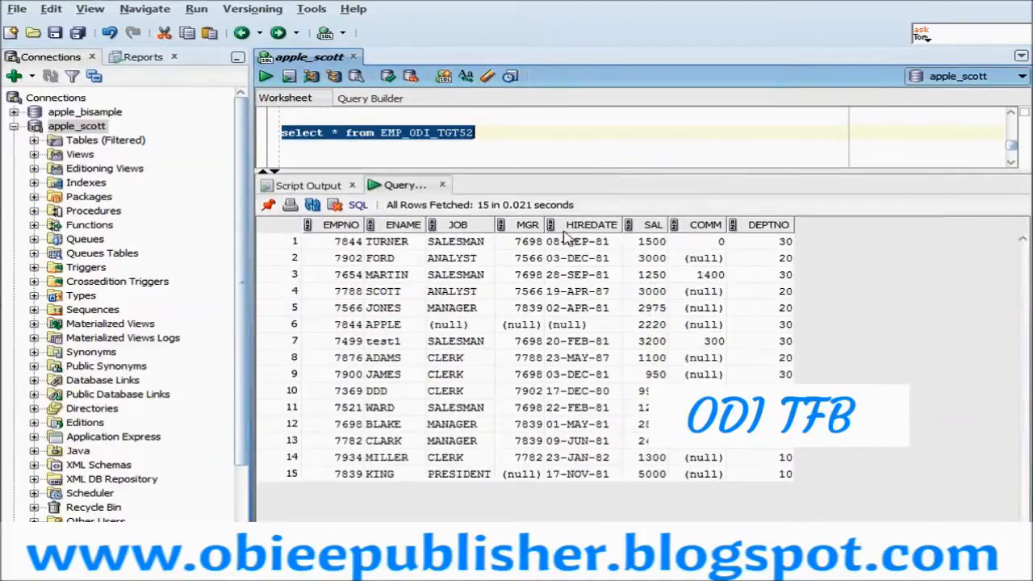
- Look through the EMPNO values of the EMP_ODI_TGT52 query result, comparing the rows for duplicates
click(347, 474)
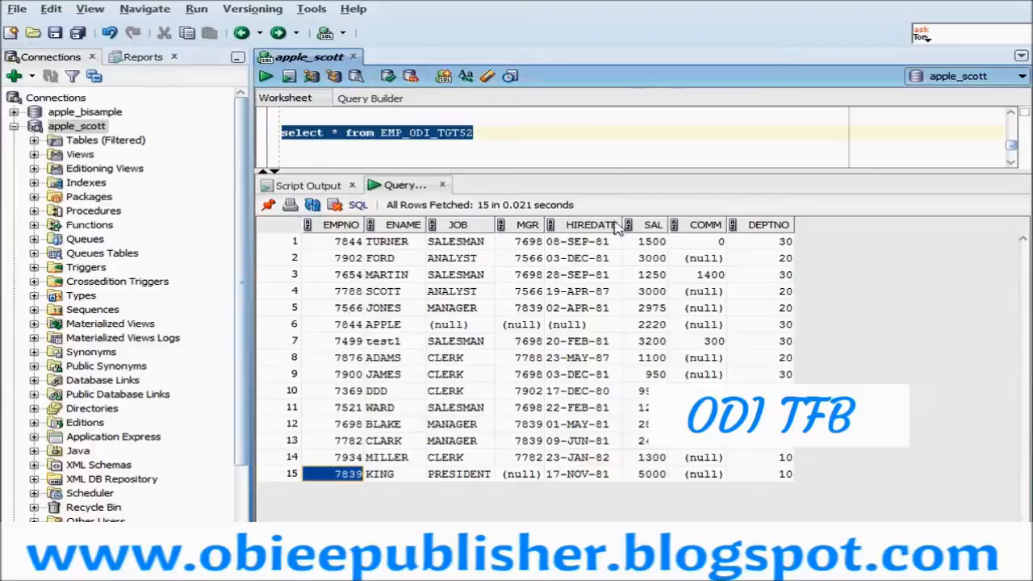
key(Up)
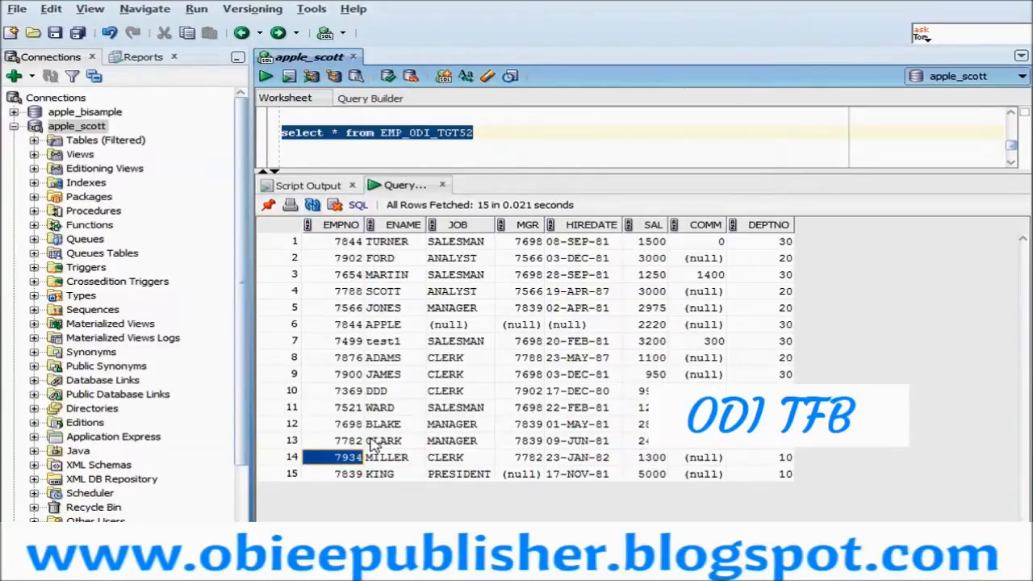
key(Up)
key(Up)
key(Up)
key(Up)
key(Up)
key(Up)
key(Up)
key(Up)
key(Up)
key(Up)
key(Up)
key(Up)
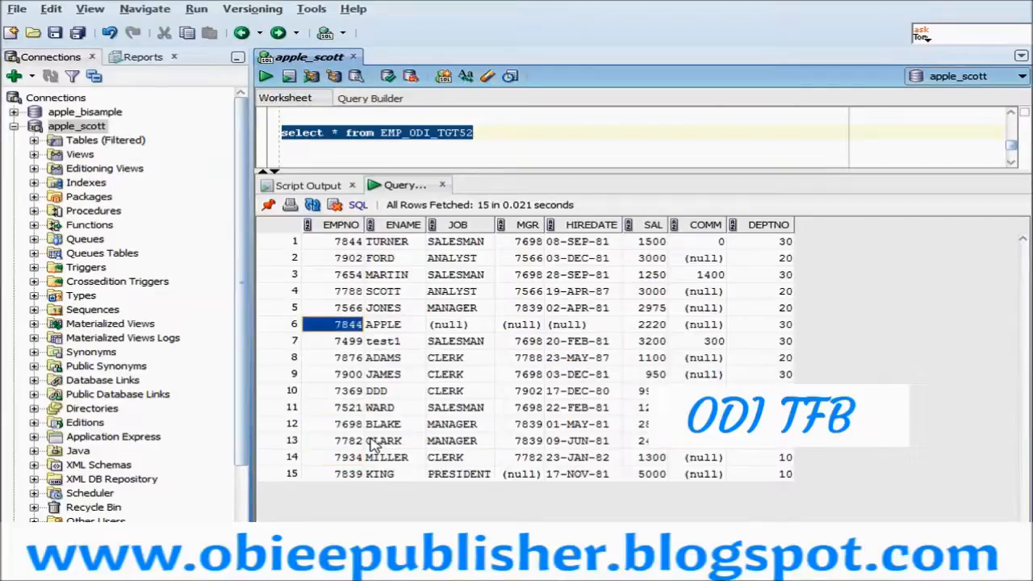
key(Up)
key(Right)
key(Down)
key(Down)
key(Down)
key(Down)
key(Left)
key(Down)
key(Down)
key(Down)
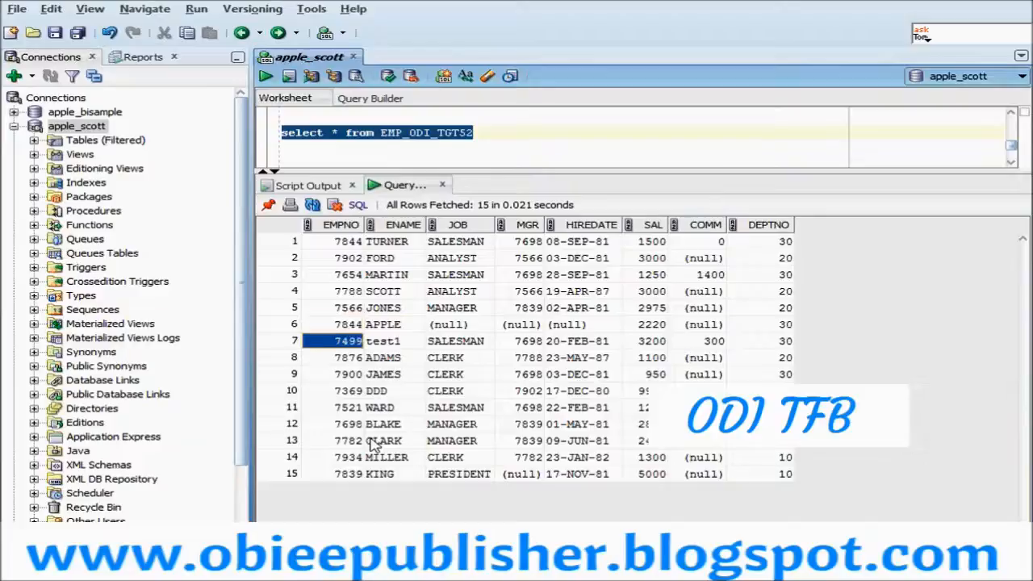
- Go to the last row of the EMP_ODI_TGT52 query result and enlarge the SQL worksheet area to show the other queries
key(ctrl+End)
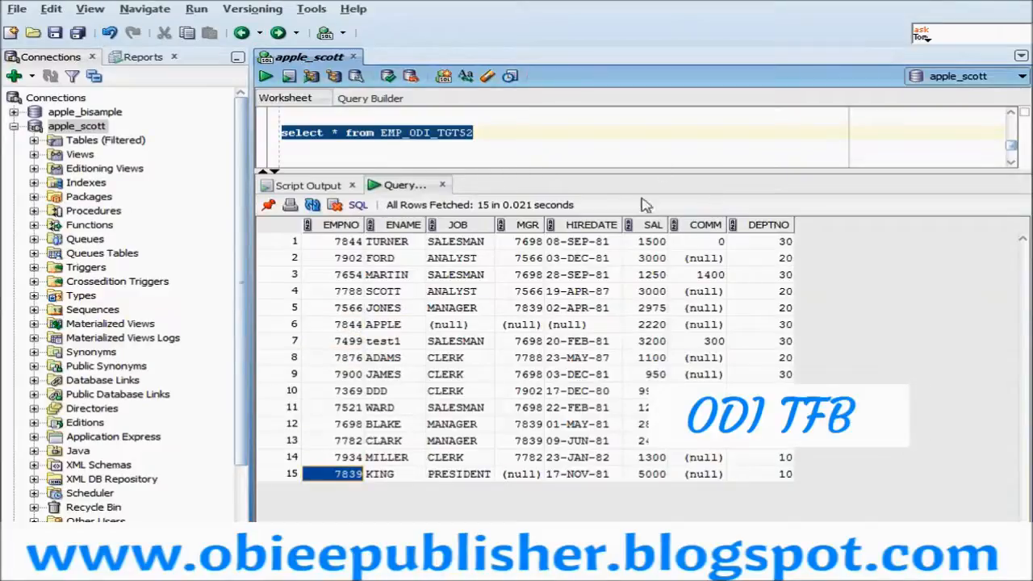
drag(645, 172, 645, 401)
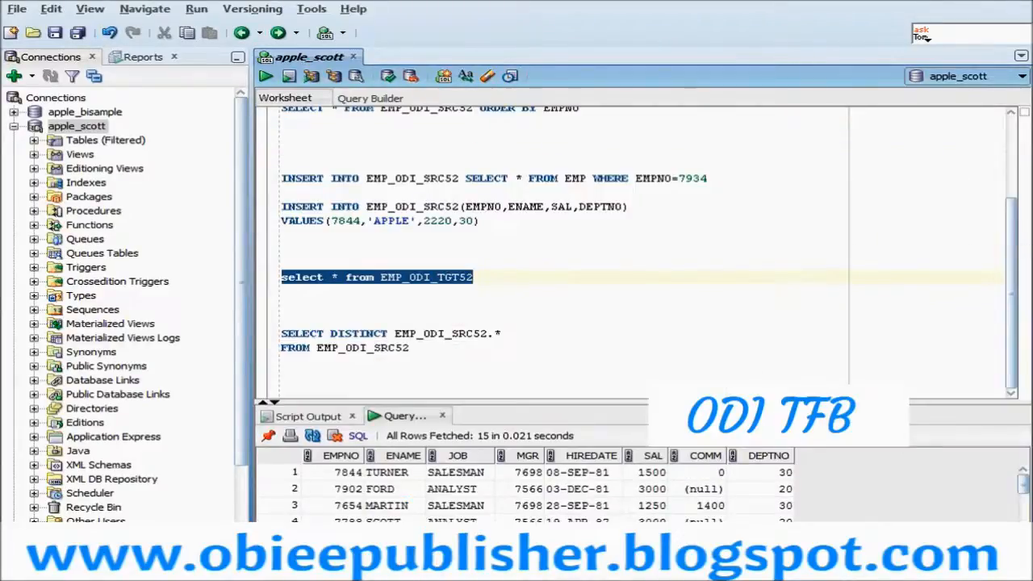
- Switch to ODI Studio, close the Load EMP_ODI_TGT52 session task and show the logical diagram of m_Distinct
click(242, 564)
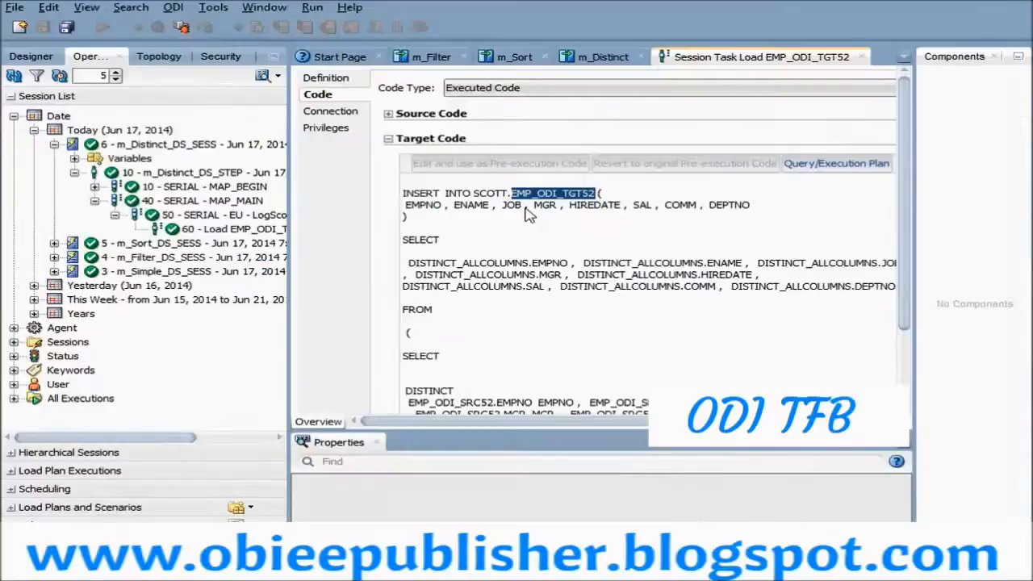
click(862, 57)
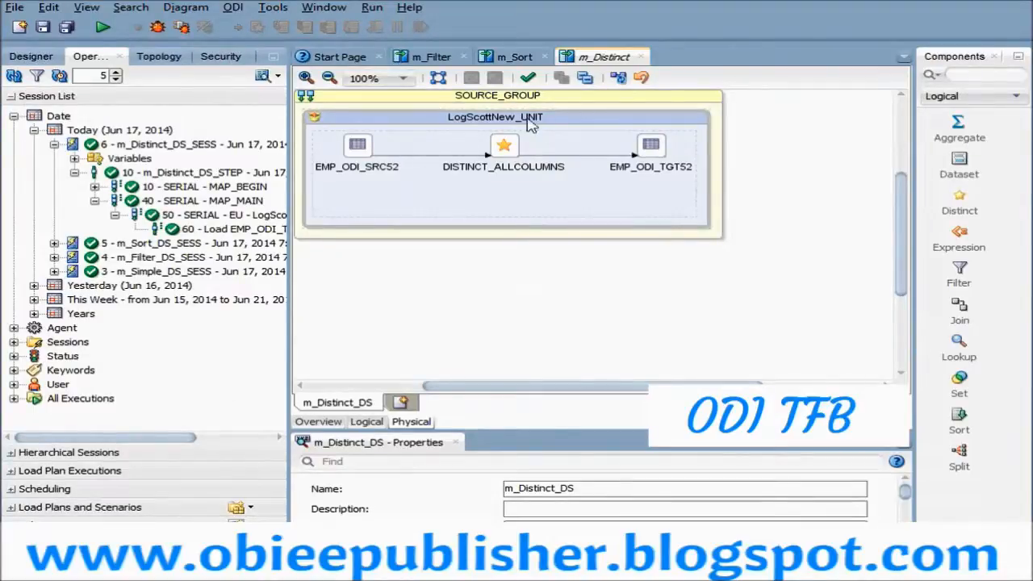
click(367, 421)
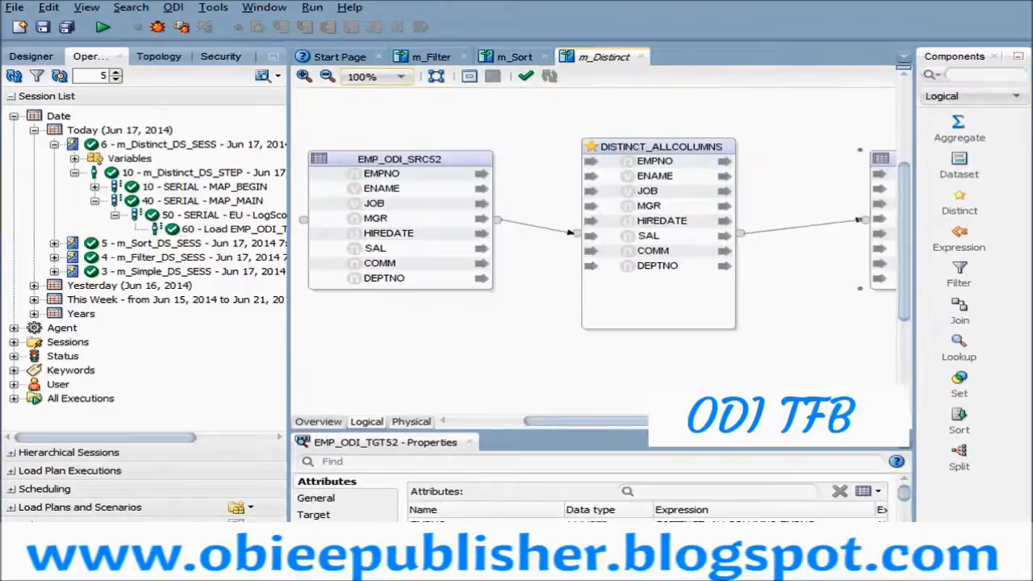
- Widen the mapping area, select the DISTINCT_ALLCOLUMNS component and review its general properties in an enlarged properties area
drag(288, 277, 186, 278)
click(535, 165)
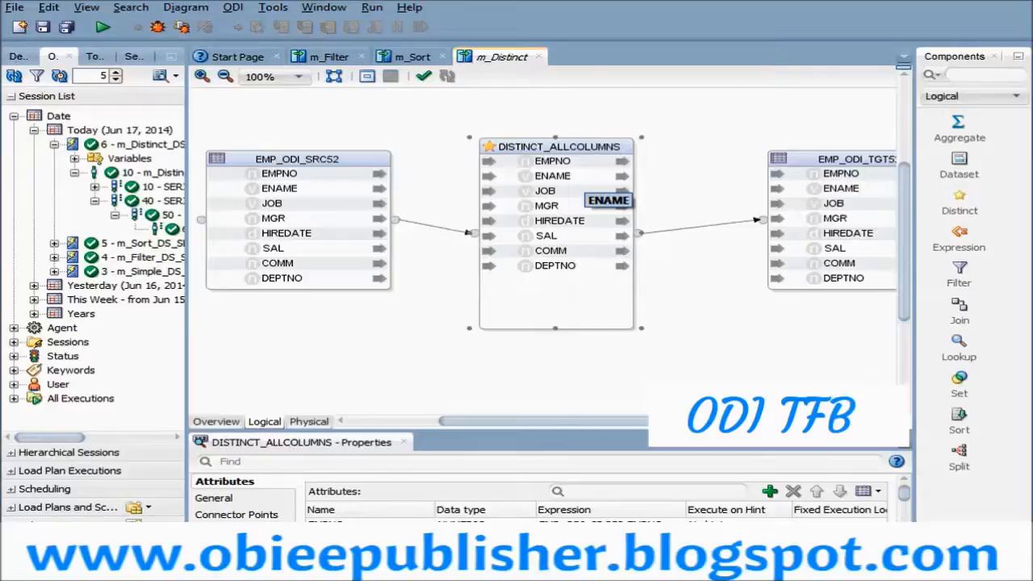
click(546, 235)
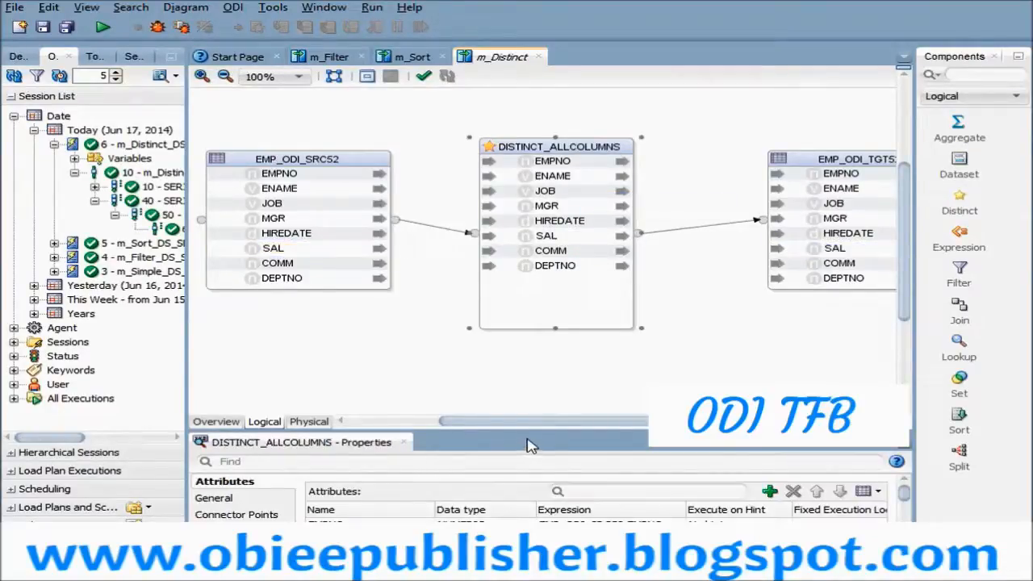
drag(536, 433, 559, 275)
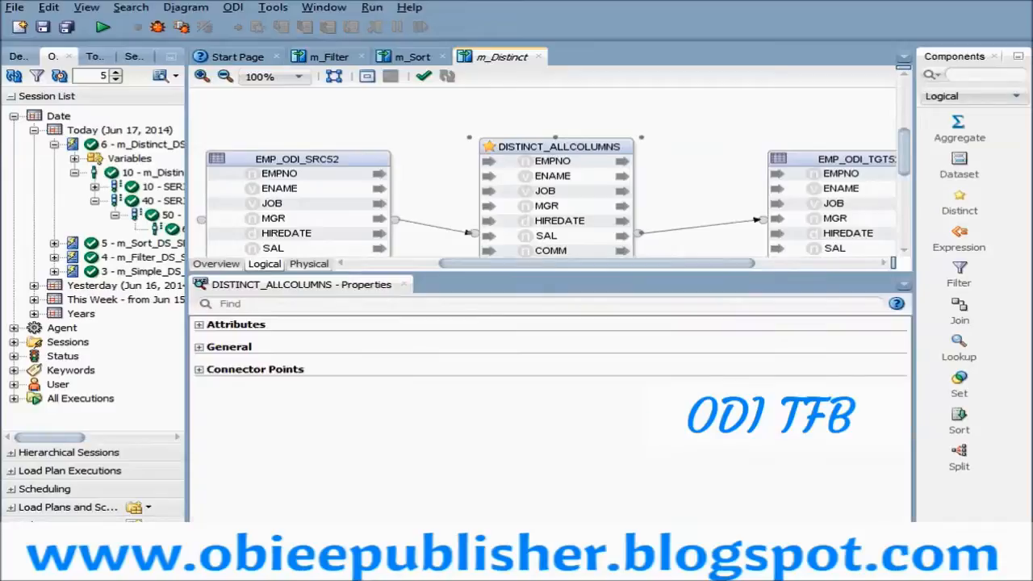
click(198, 348)
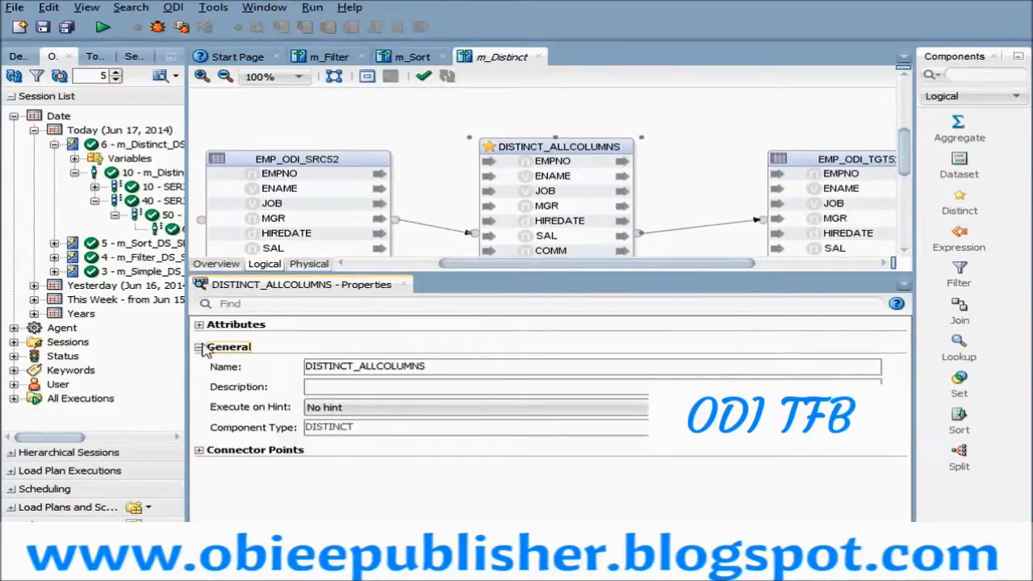
click(199, 346)
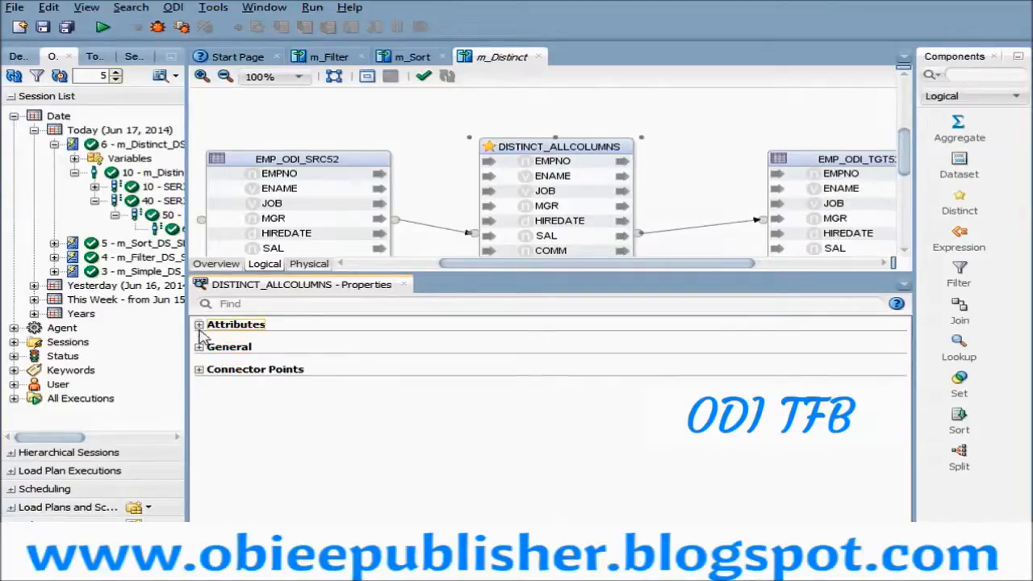
- Review the attribute list of DISTINCT_ALLCOLUMNS, checking the data type and expression of COMM
click(198, 324)
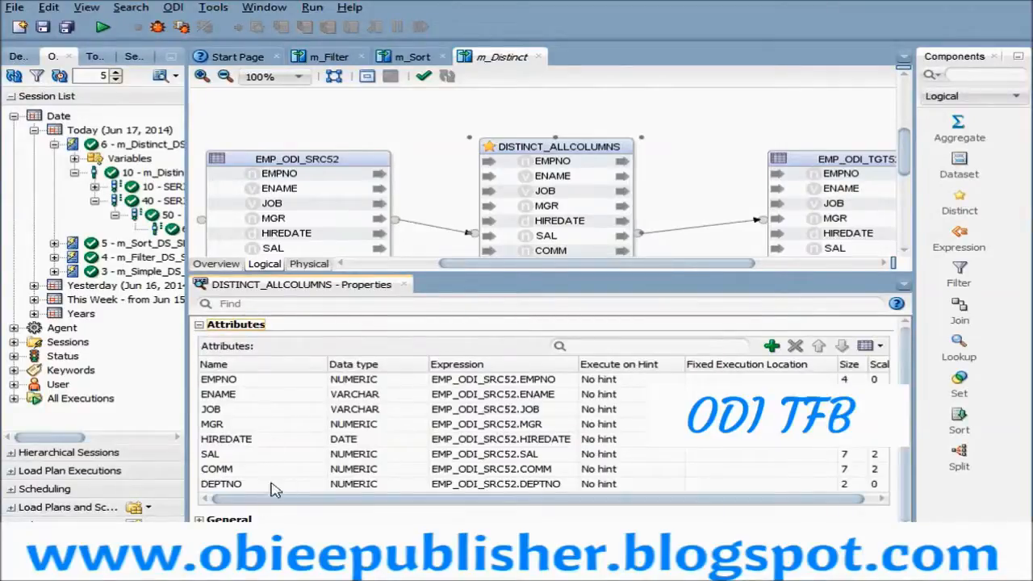
click(248, 470)
click(393, 474)
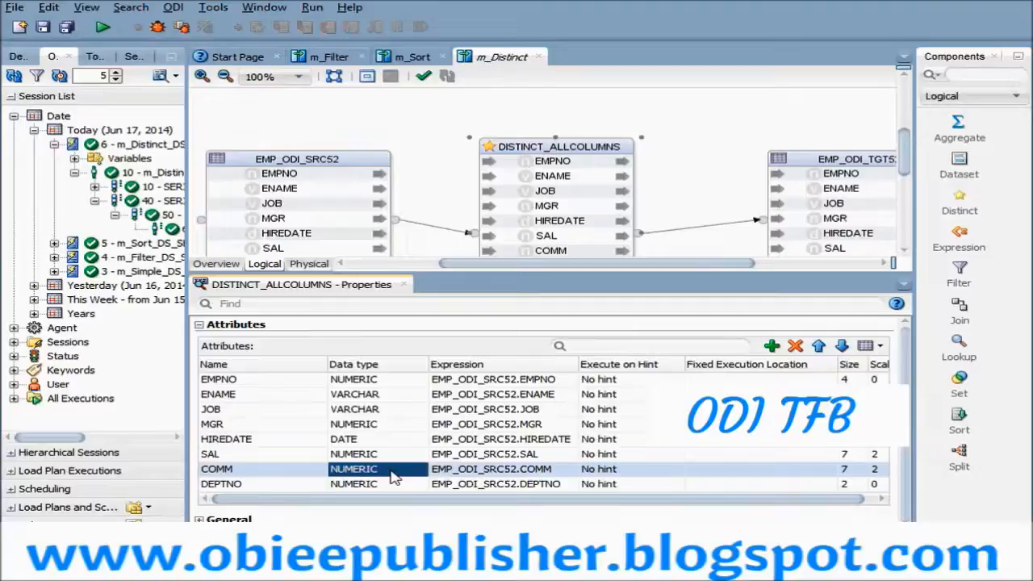
click(478, 473)
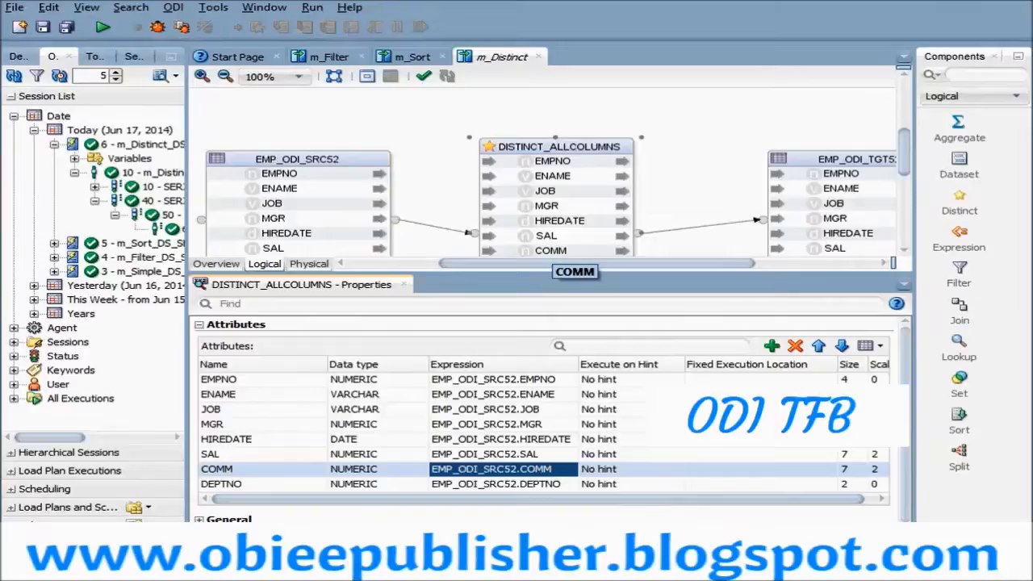
- Set the expression of the COMM attribute in DISTINCT_ALLCOLUMNS to NVL(EMP_ODI_SRC52.COMM,0)
click(553, 254)
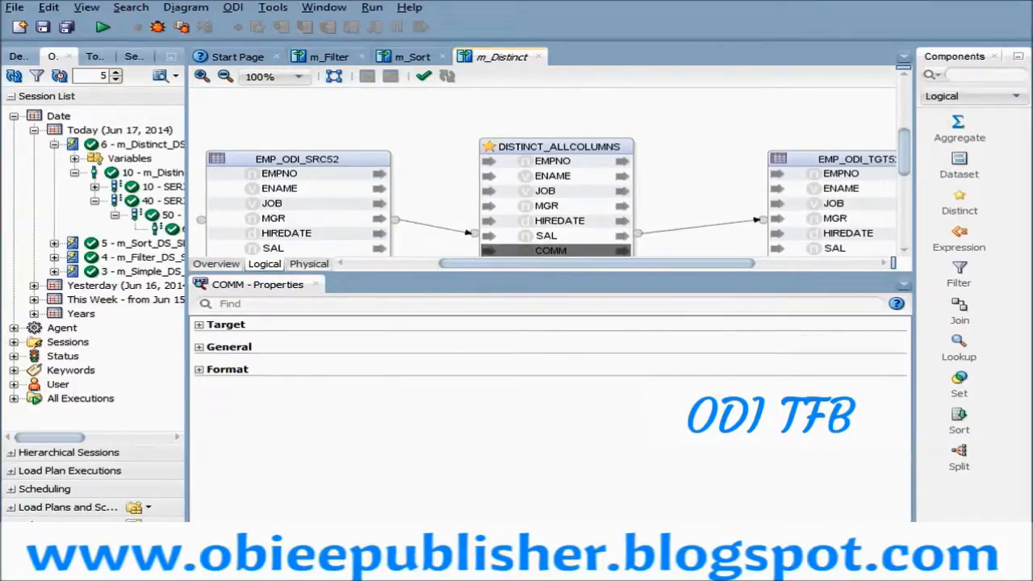
click(559, 146)
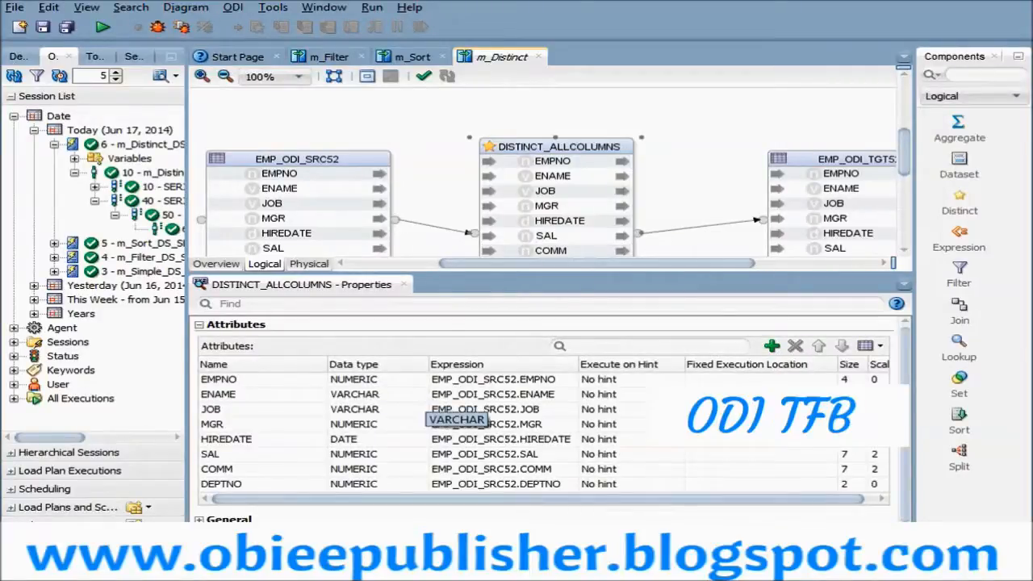
click(552, 252)
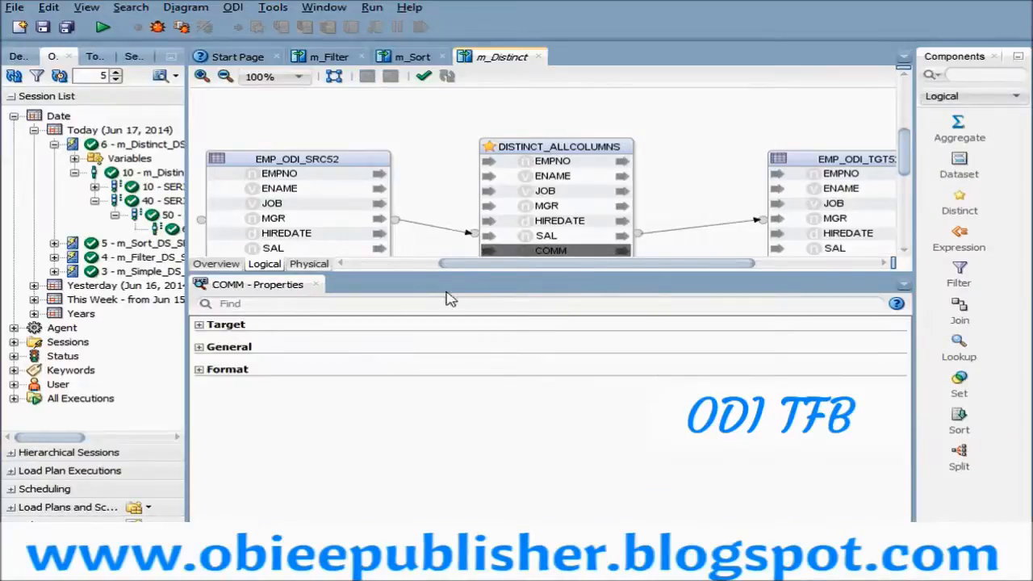
click(199, 325)
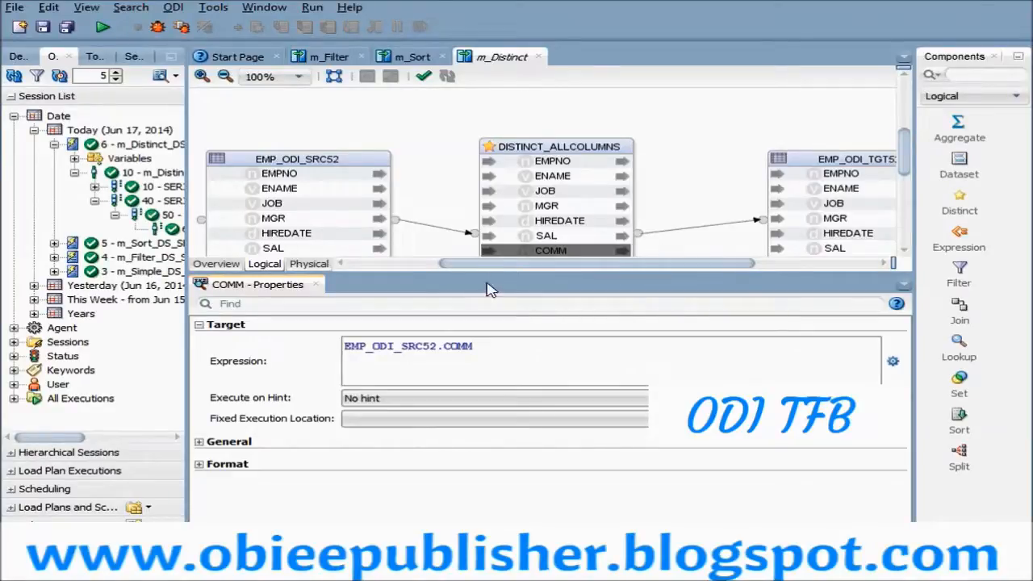
drag(490, 274, 499, 303)
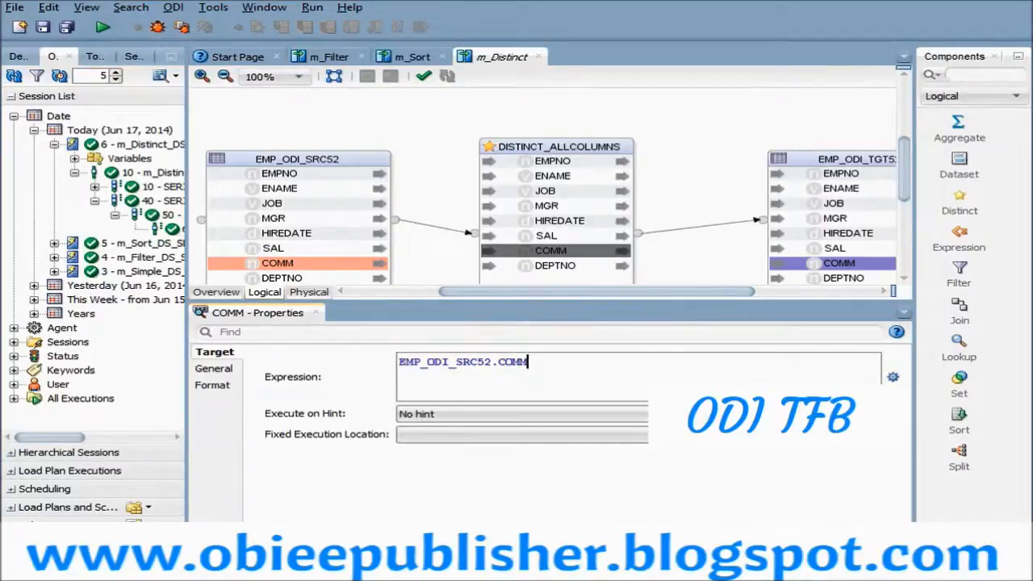
click(892, 377)
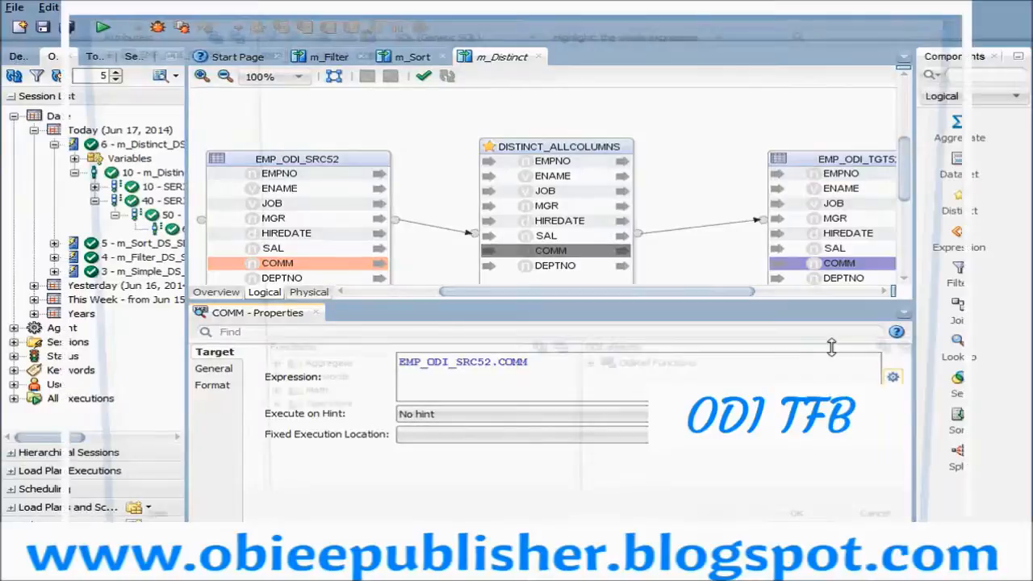
text(NVL()
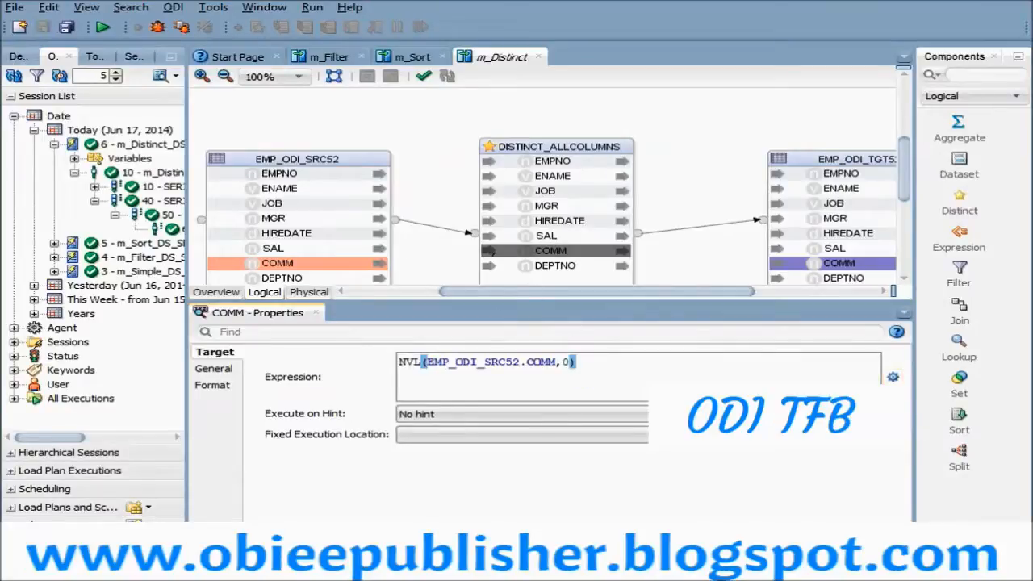
- Check the COMM expression in DISTINCT_ALLCOLUMNS and compare it with the COMM attribute of EMP_ODI_TGT52
click(494, 237)
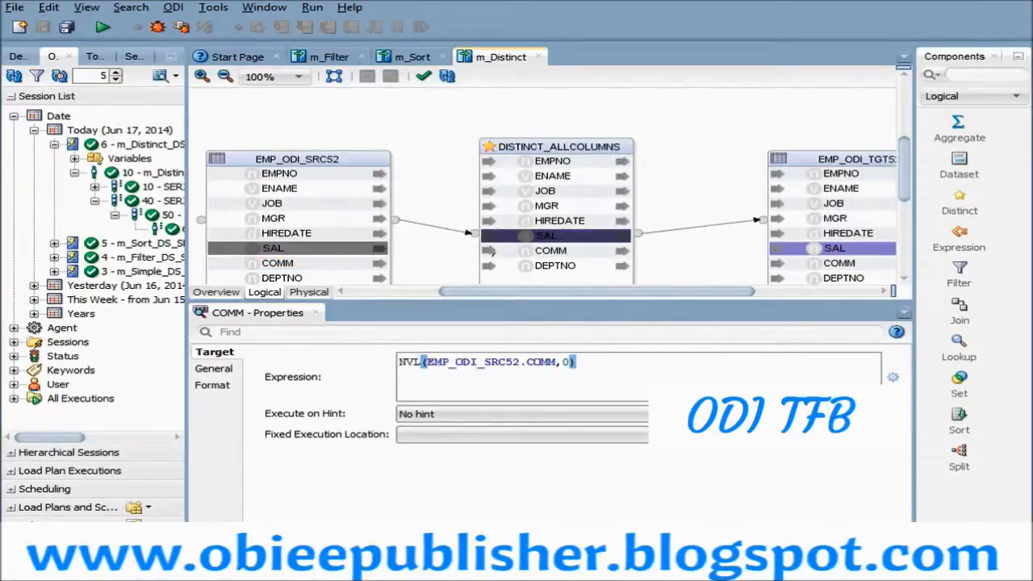
click(492, 251)
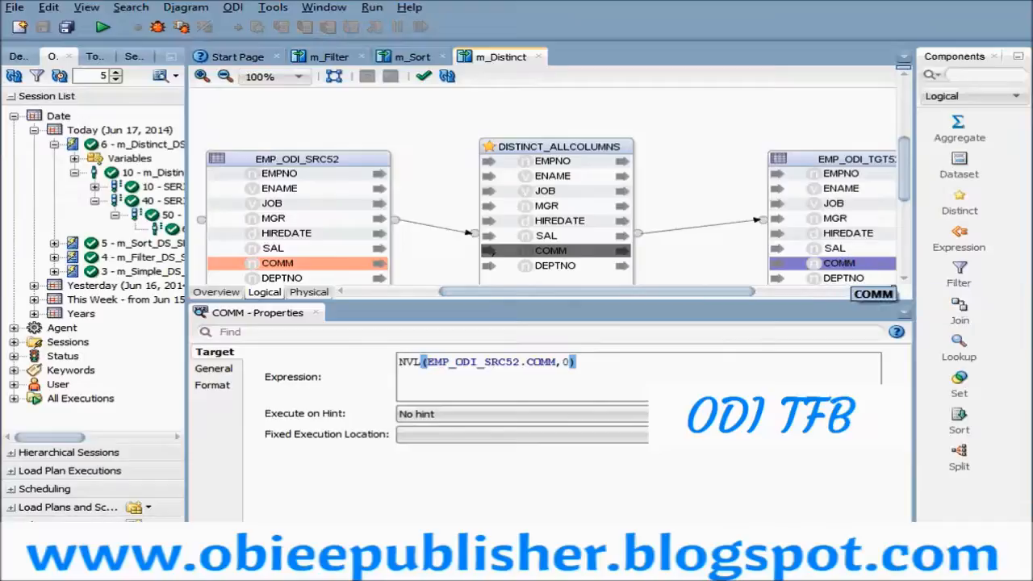
click(839, 263)
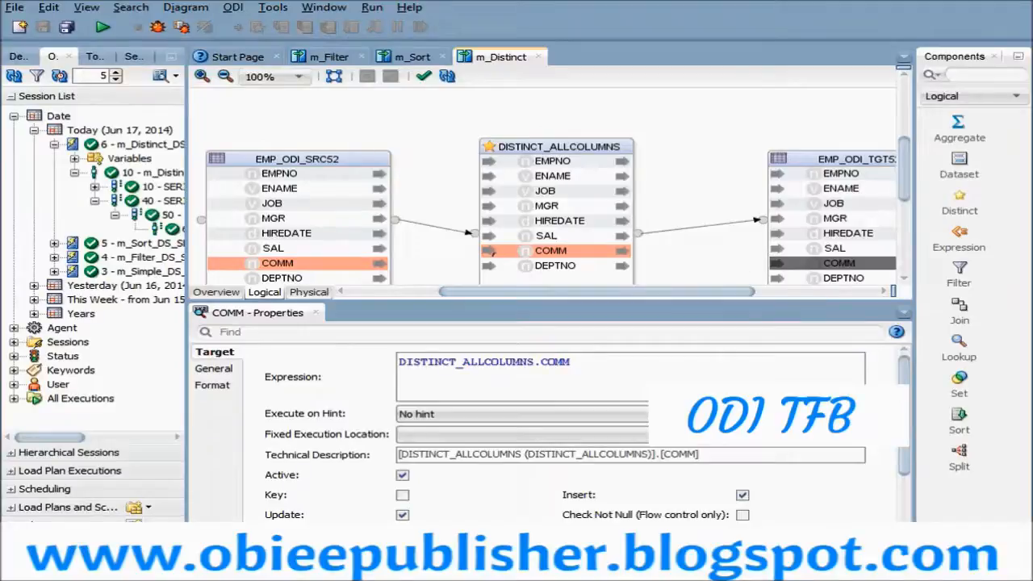
- Move the EMP_ODI_TGT52 table closer to DISTINCT_ALLCOLUMNS in the diagram and examine the expression of its COMM attribute
drag(843, 161, 797, 140)
click(810, 246)
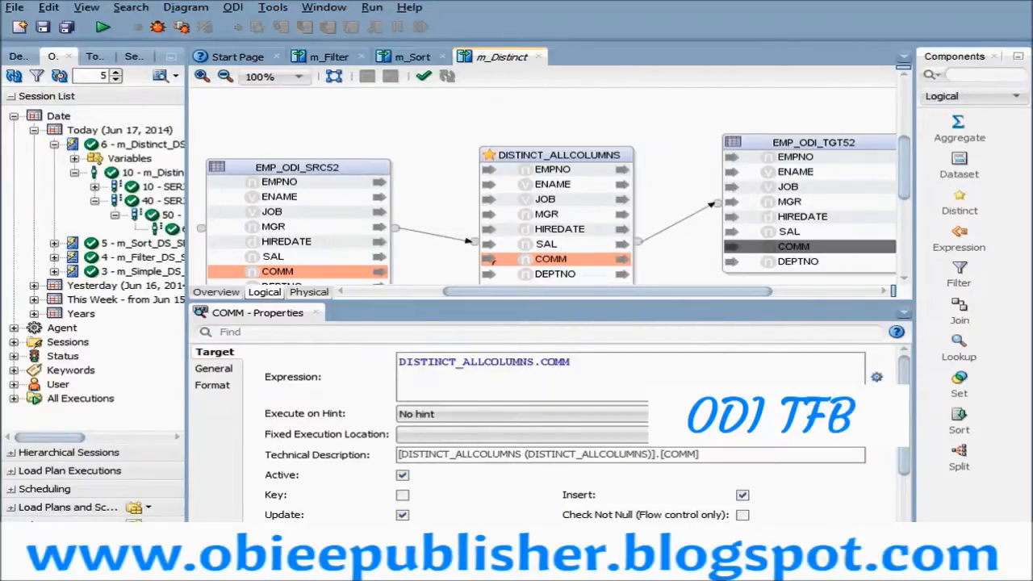
drag(398, 363, 574, 362)
click(589, 367)
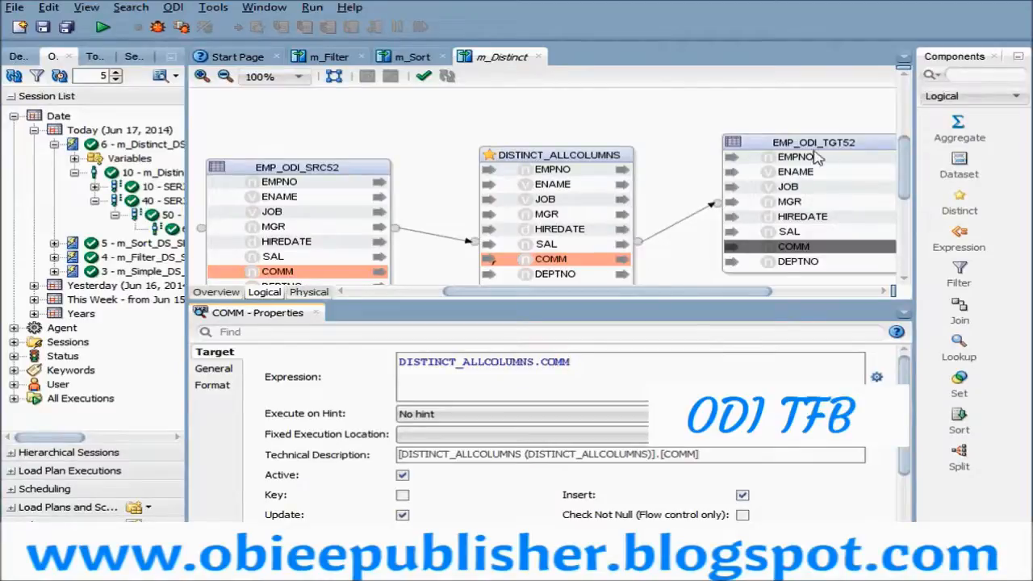
drag(787, 186, 635, 215)
double_click(568, 362)
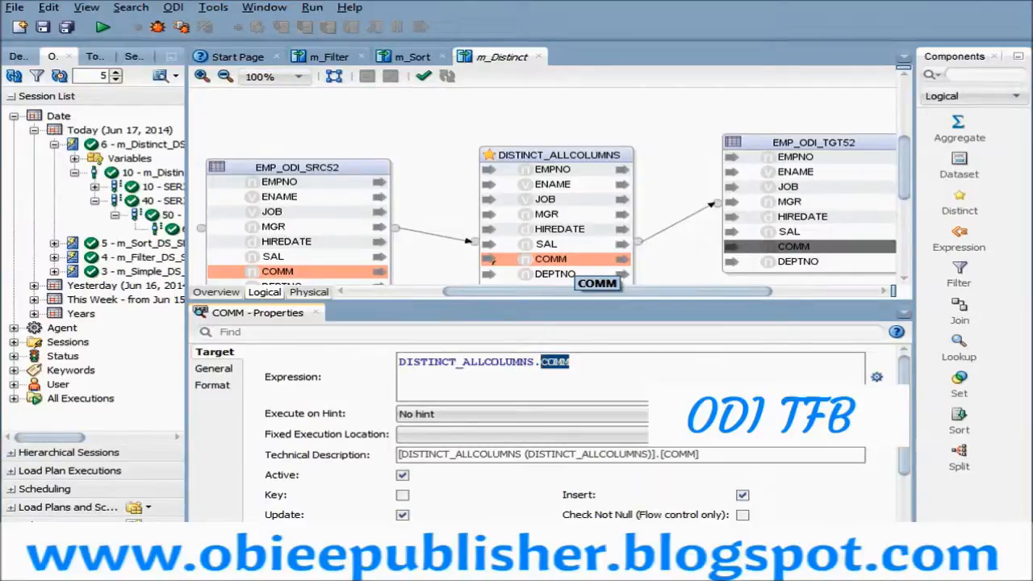
- Alternate between COMM in DISTINCT_ALLCOLUMNS and COMM in EMP_ODI_TGT52 to recheck both expressions
click(554, 262)
click(794, 246)
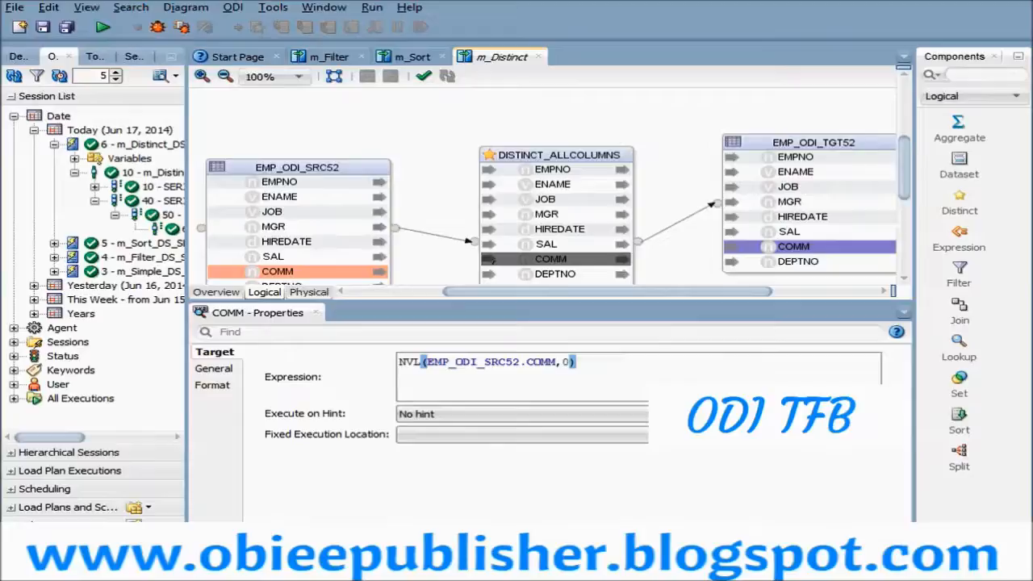
click(794, 247)
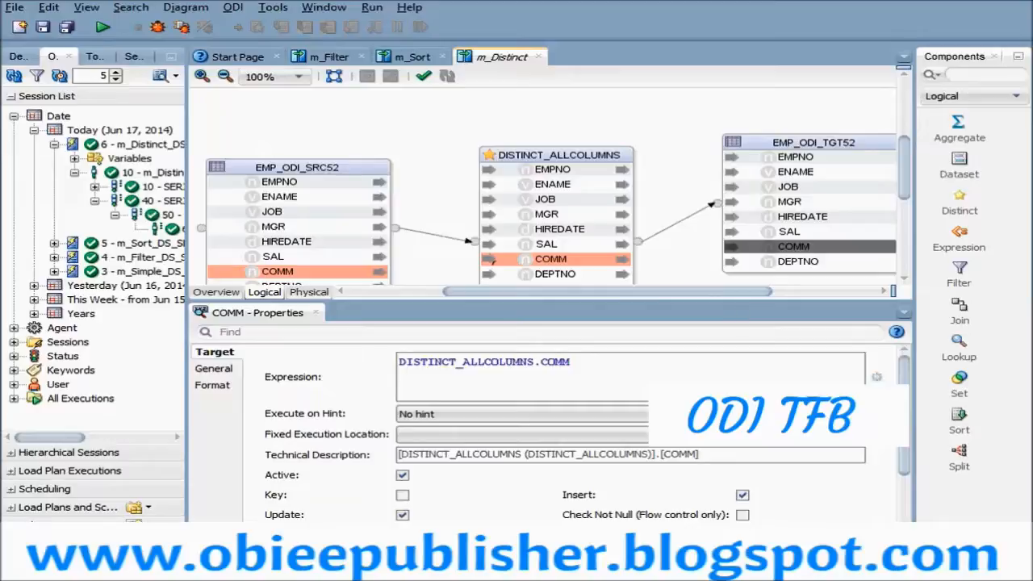
click(493, 260)
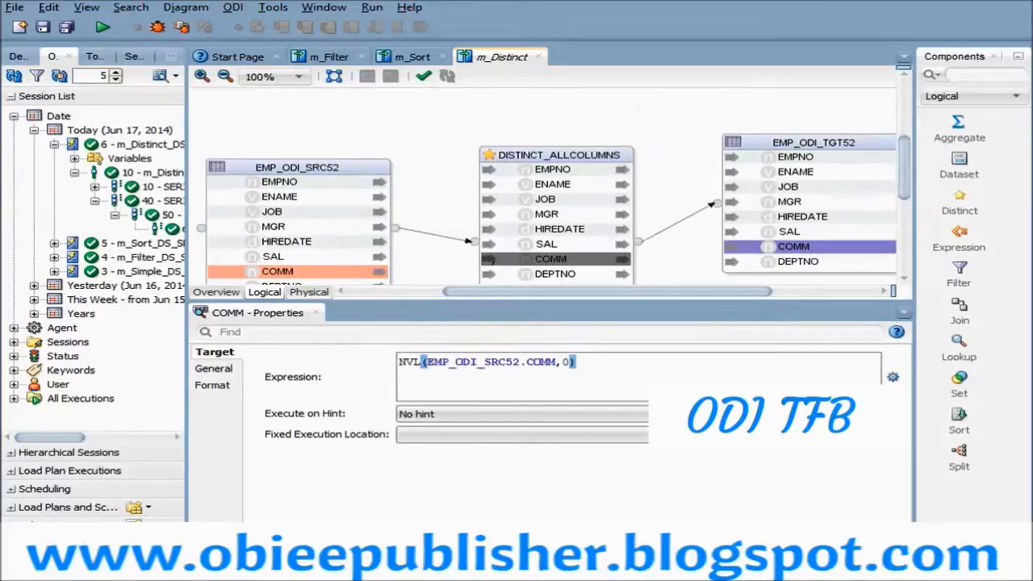
- Save the m_Distinct mapping and close the open m_Sort and m_Filter mappings
click(43, 29)
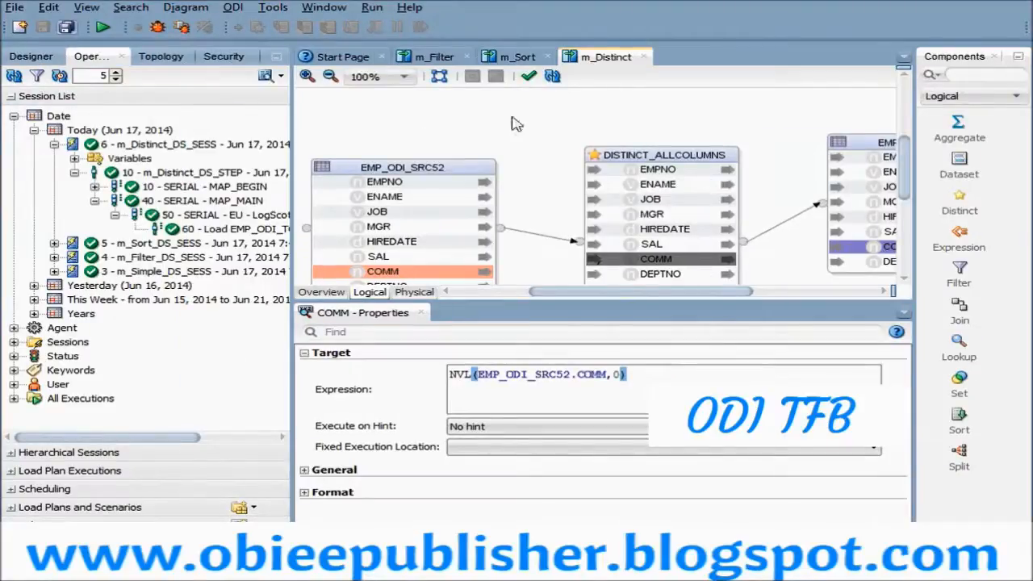
click(517, 57)
click(548, 57)
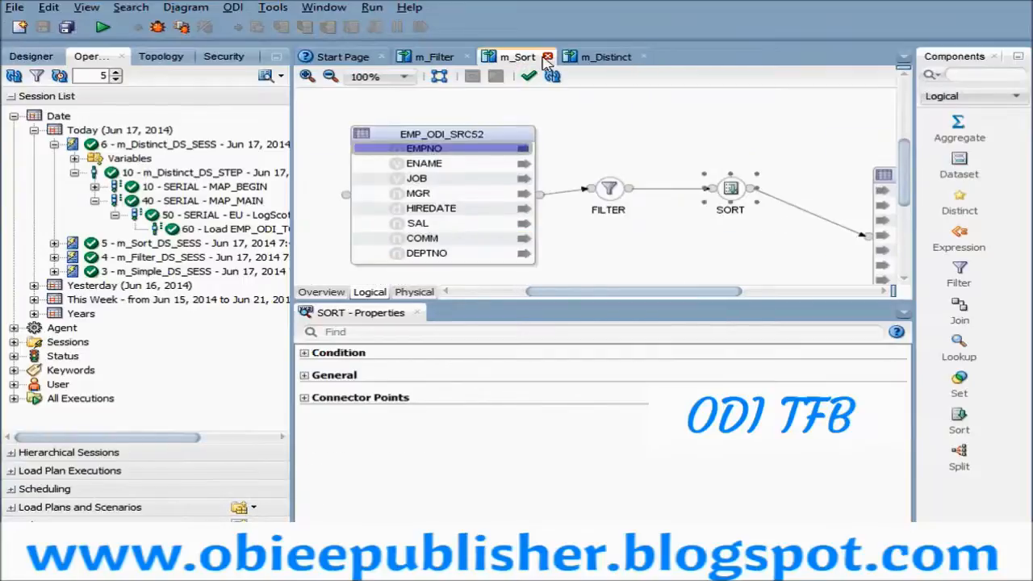
click(435, 61)
click(465, 56)
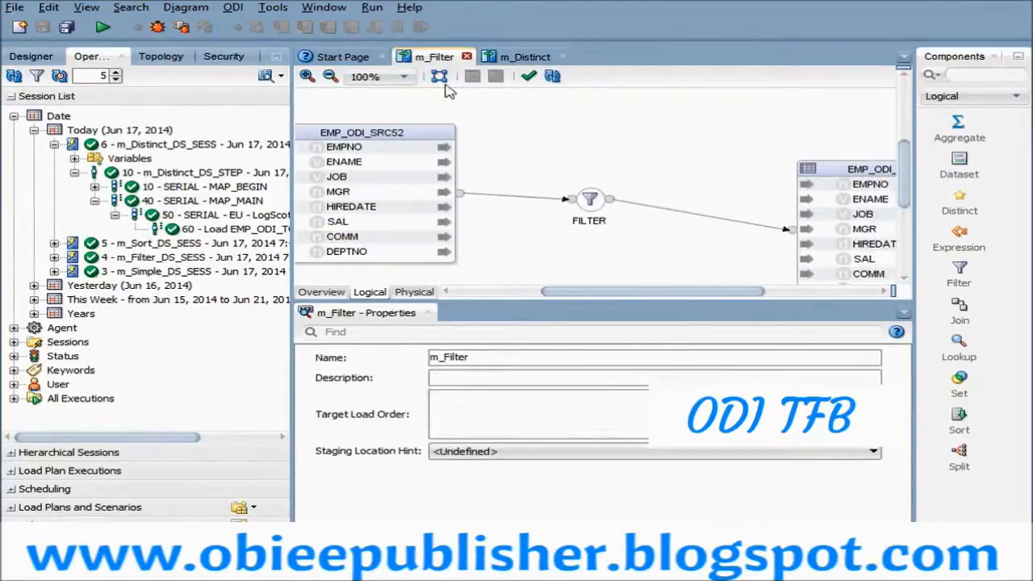
- Run the m_Distinct mapping with the Global context, m_Distinct_DS deployment, Local (No Agent) and log level 5
click(102, 27)
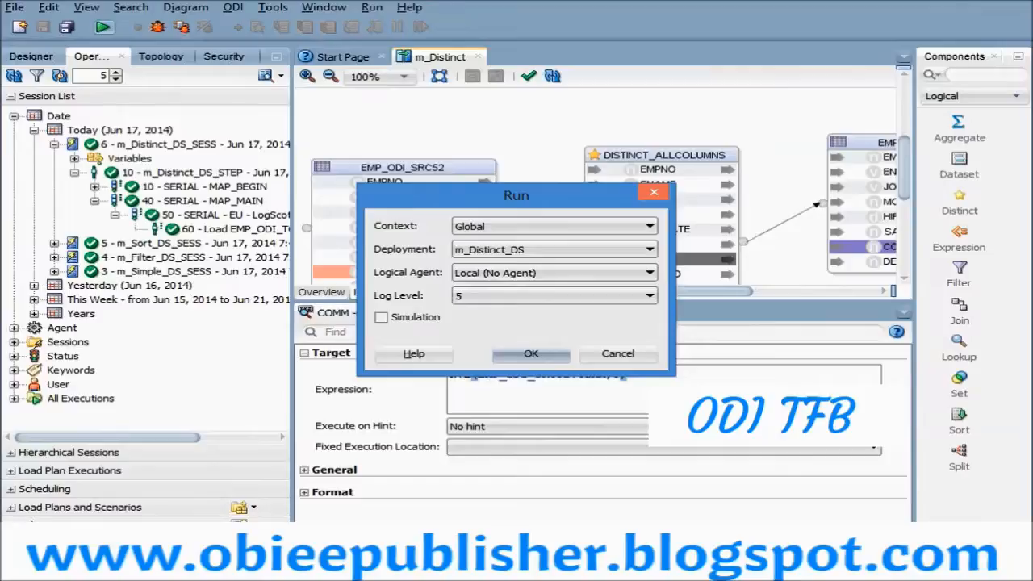
click(531, 353)
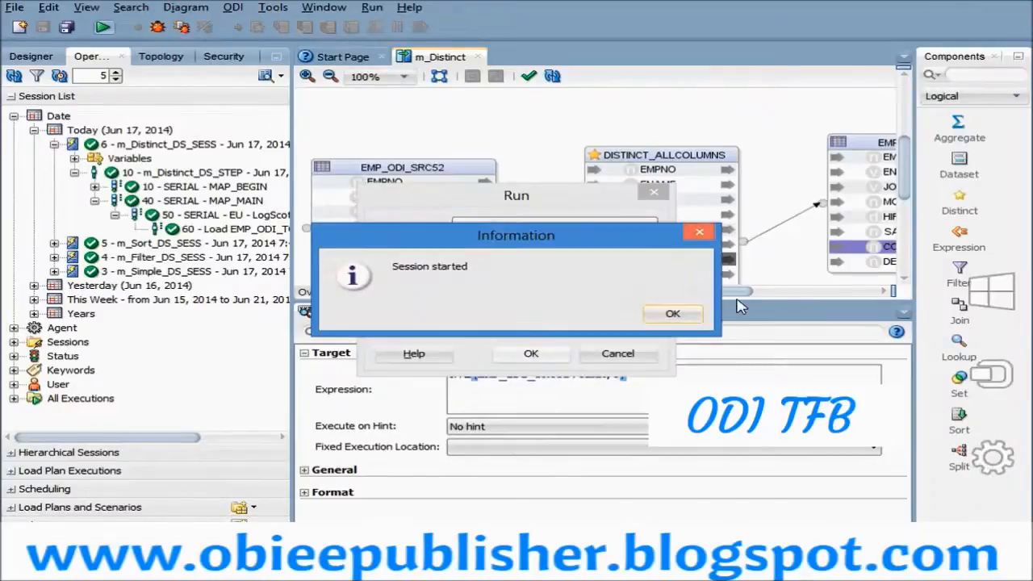
click(669, 313)
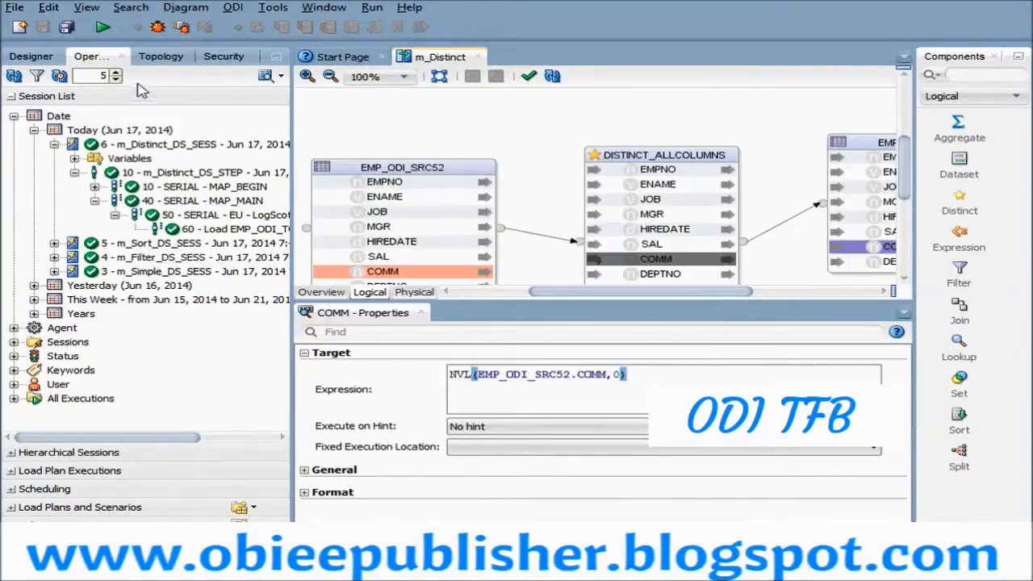
- Refresh the session list, expand the latest m_Distinct_DS_SESS session down to MAP_MAIN, and open its Load EMP_ODI_TGT52 task
click(13, 75)
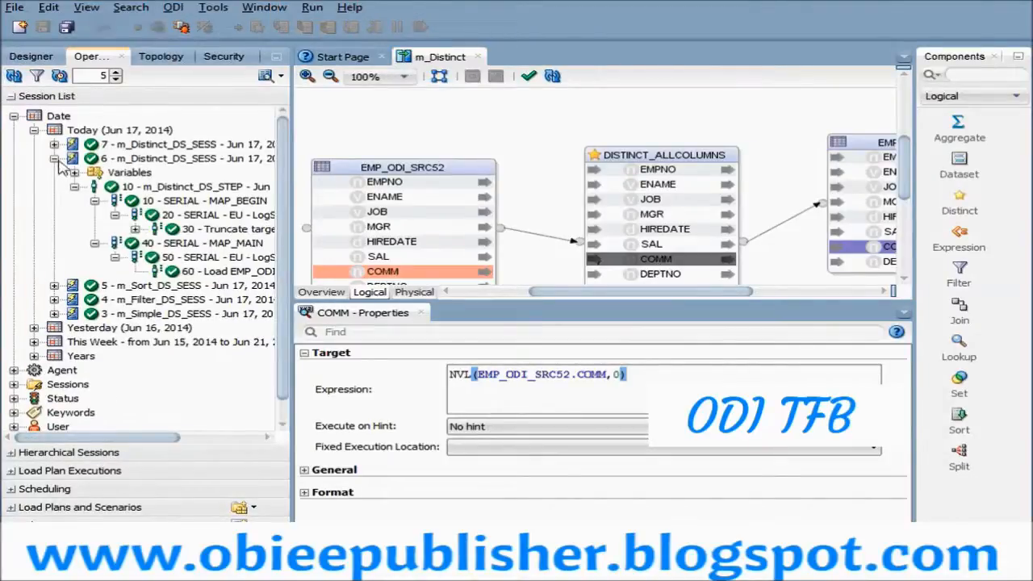
click(54, 159)
click(55, 145)
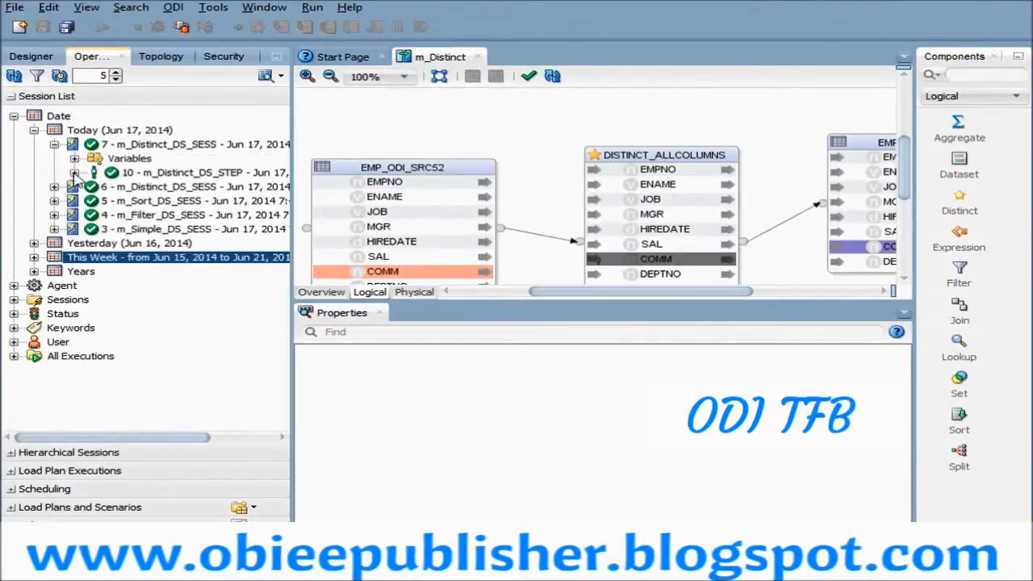
click(74, 173)
click(94, 200)
click(115, 215)
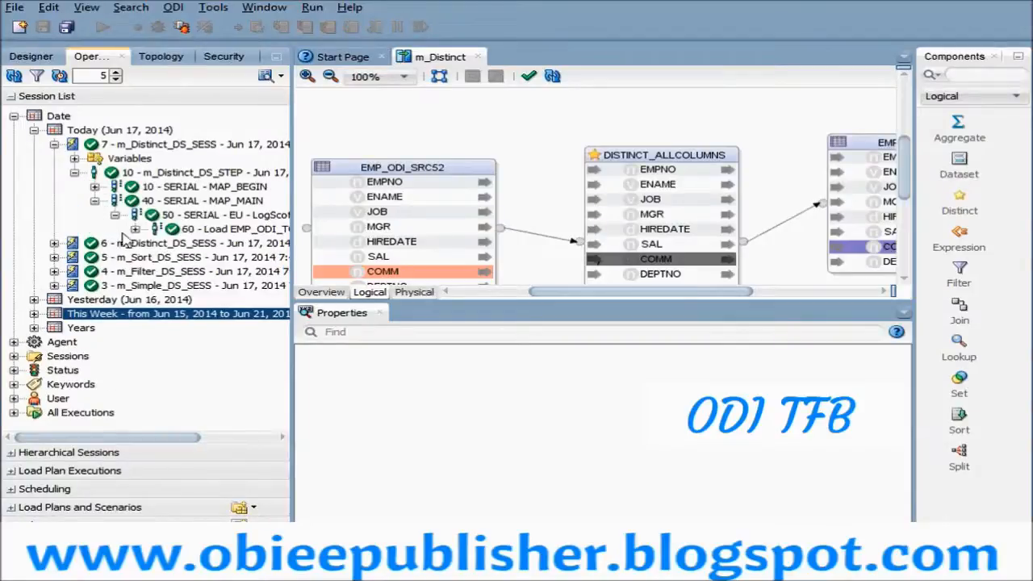
click(228, 230)
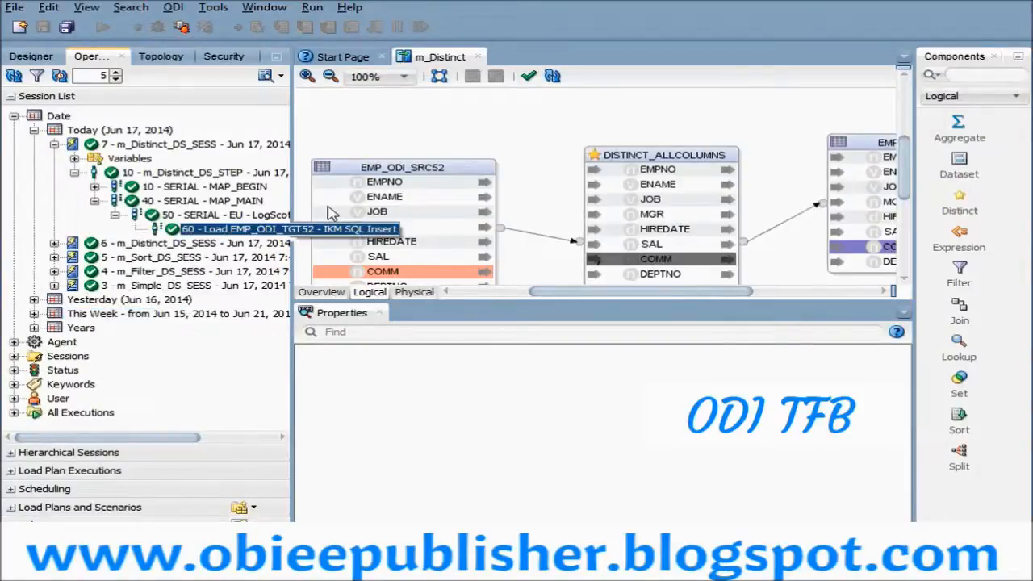
double_click(291, 229)
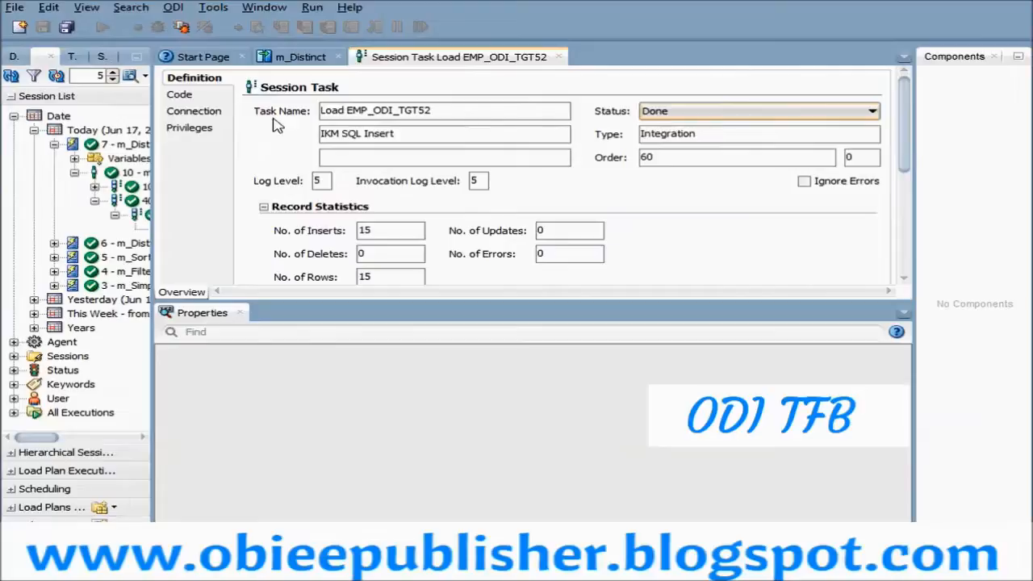
- Examine the task's executed target code, checking the DISTINCT column list and the NVL expression on COMM in the subquery
click(201, 97)
drag(453, 328, 489, 476)
scroll(464, 319, down, 3)
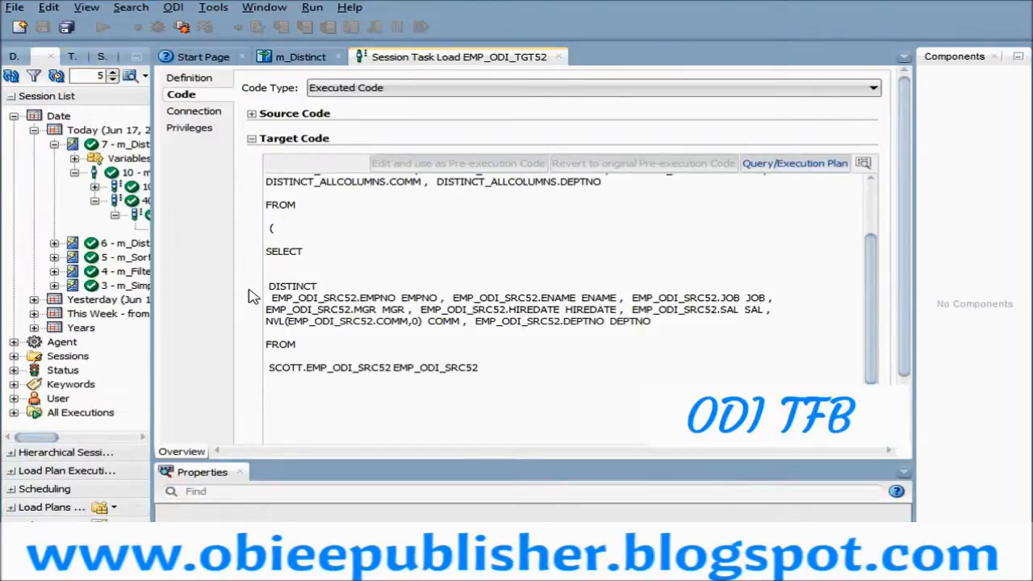
drag(272, 298, 787, 298)
click(787, 299)
drag(287, 323, 424, 329)
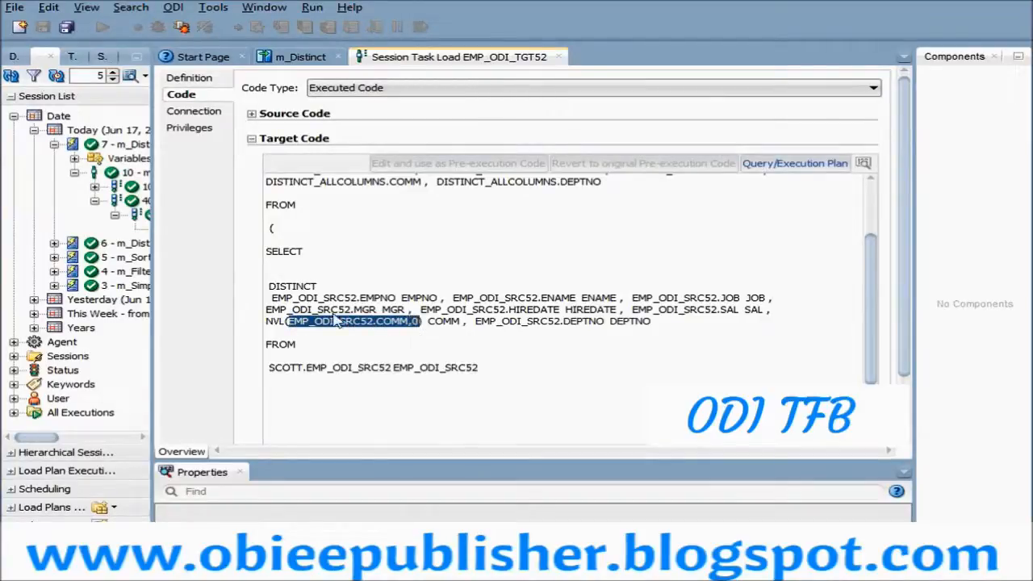
drag(269, 287, 320, 288)
click(320, 288)
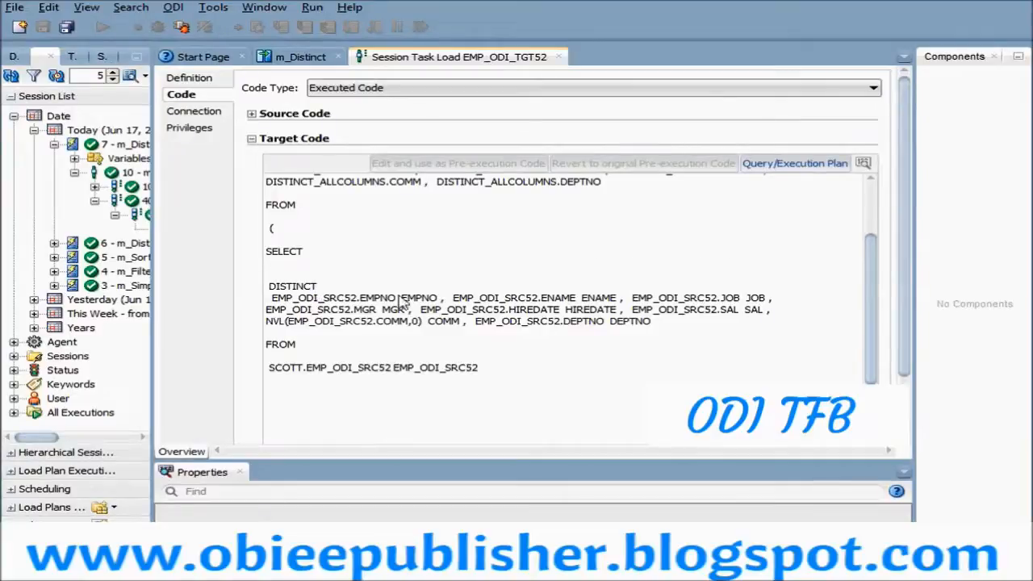
- Review the INSERT INTO EMP_ODI_TGT52 part of the target code, and close the session task to return to the m_Distinct diagram
scroll(403, 302, up, 3)
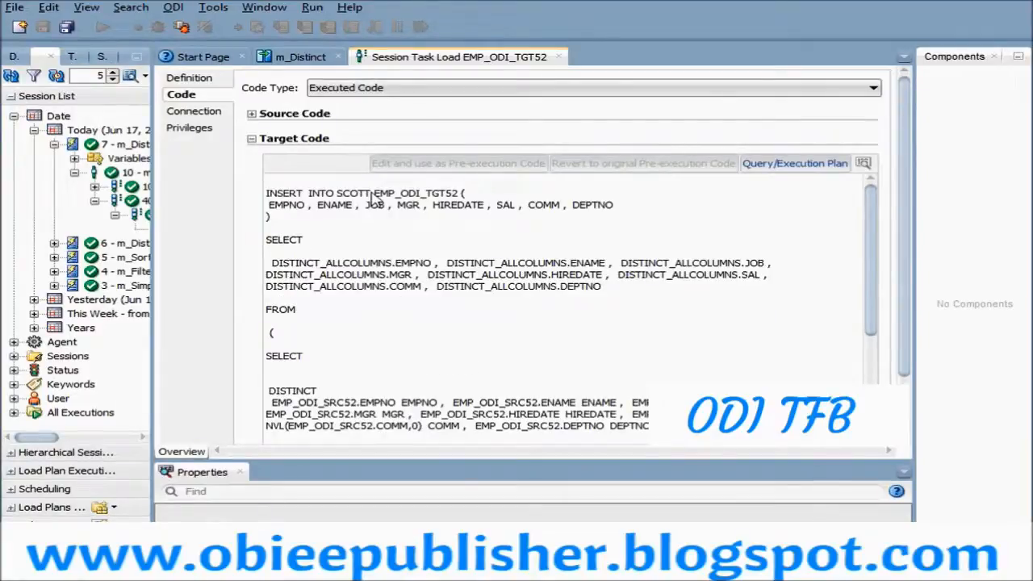
drag(372, 194, 367, 212)
scroll(553, 210, down, 1)
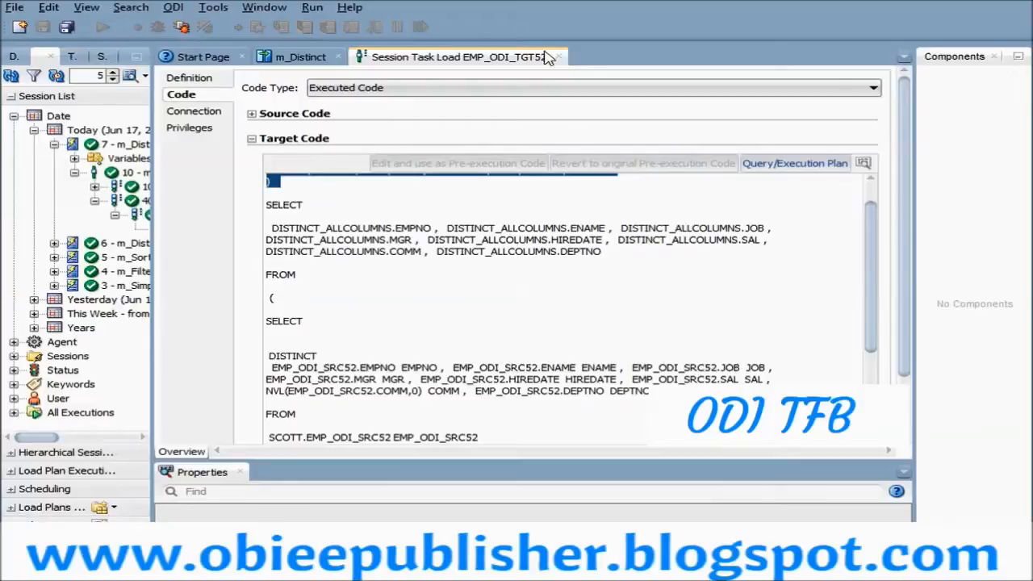
scroll(581, 207, up, 1)
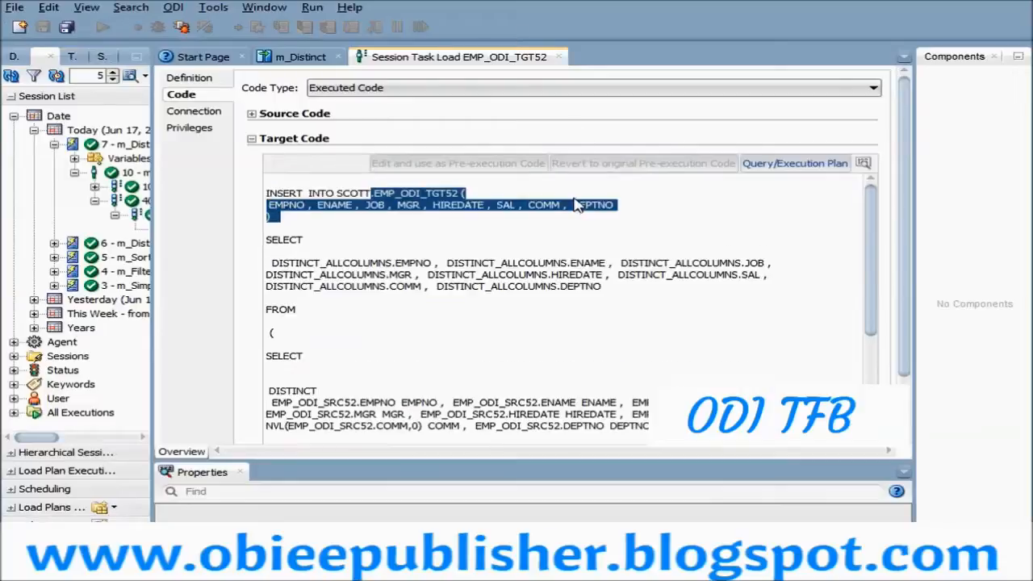
click(558, 57)
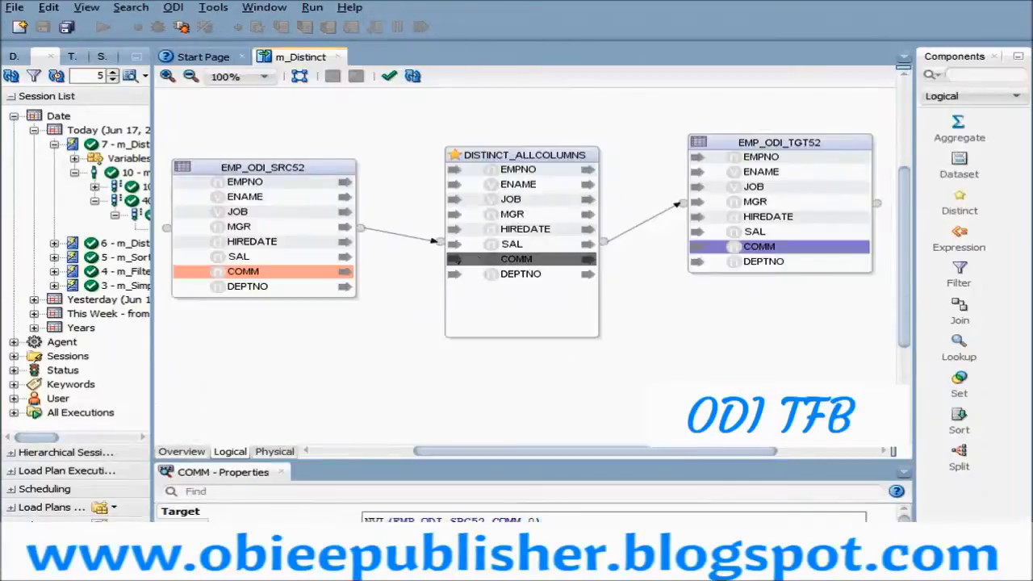
click(676, 382)
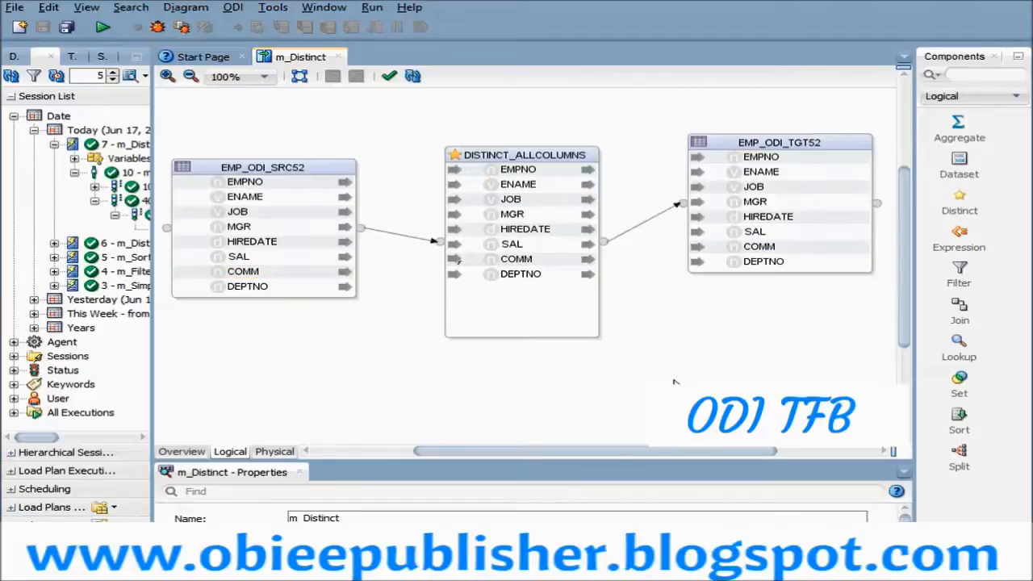